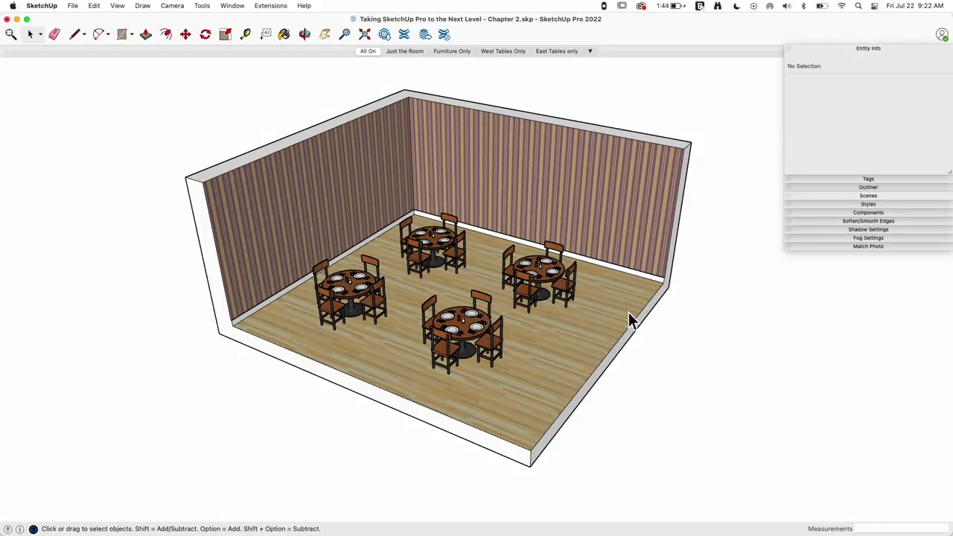
Step: Orbit around the room, then select the room group and the left, back and right table groups in turn
middle_drag(521, 370, 548, 377)
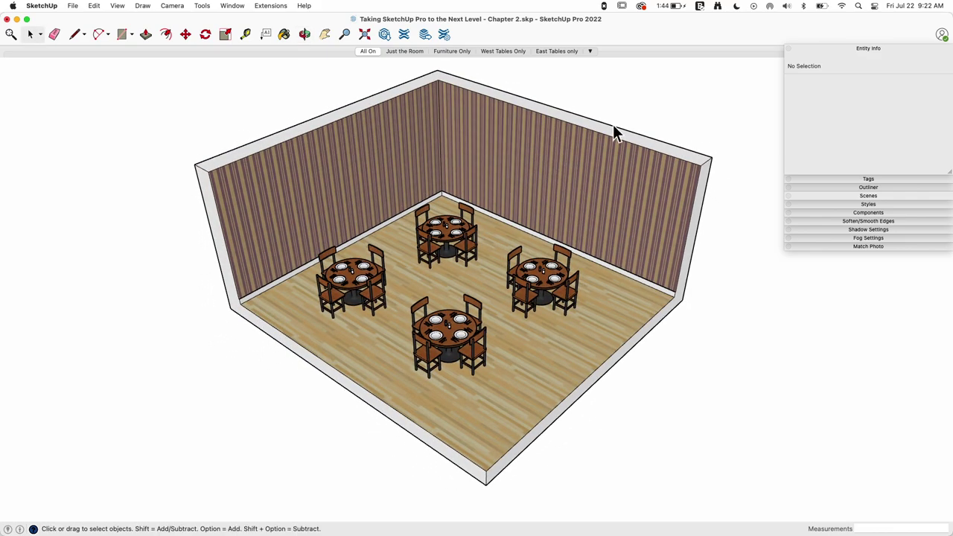
scroll(536, 159, up, 5)
scroll(485, 273, up, 4)
middle_drag(485, 272, 421, 223)
scroll(491, 188, down, 8)
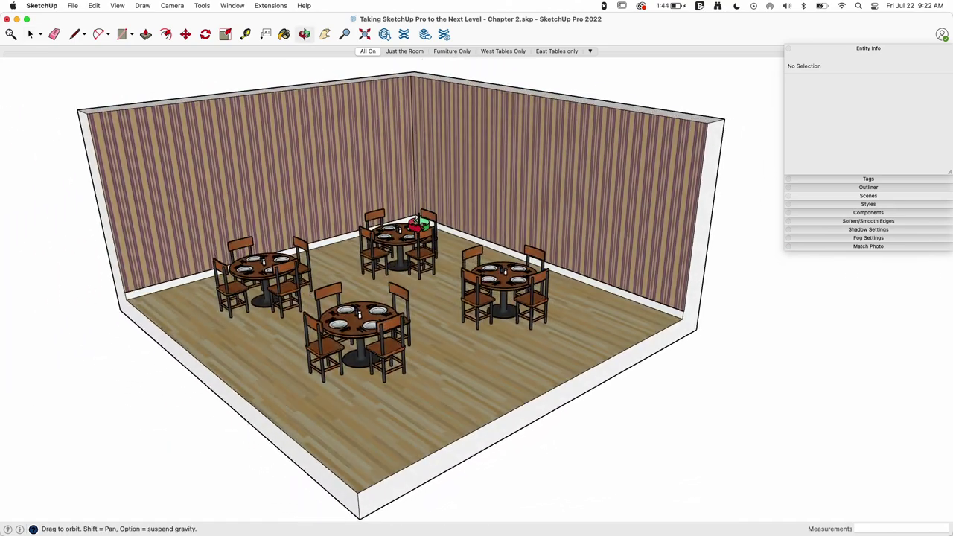
middle_drag(678, 212, 414, 249)
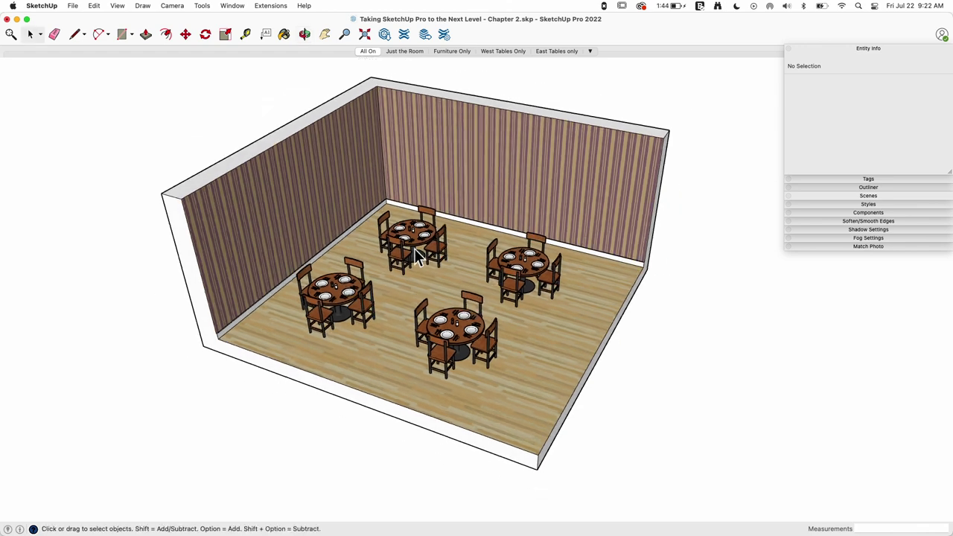
click(557, 192)
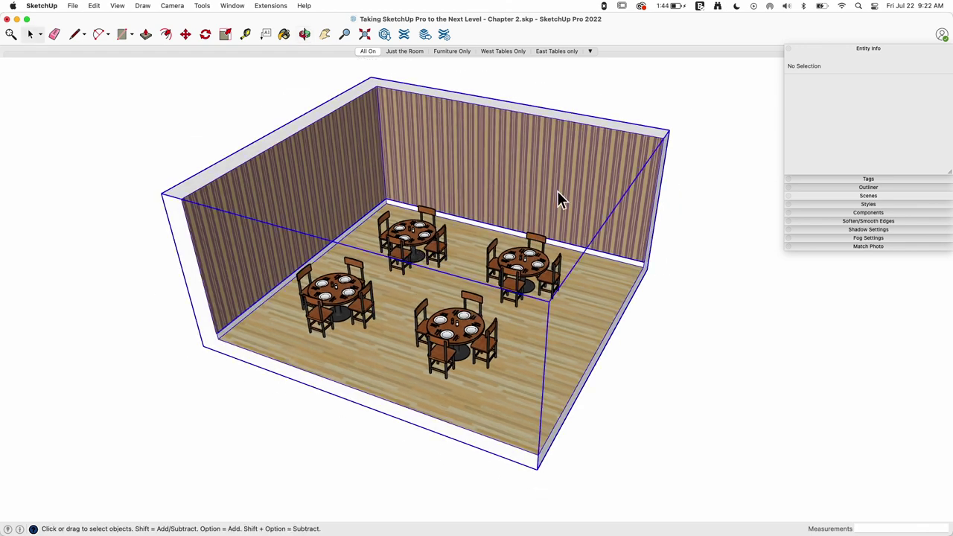
click(345, 304)
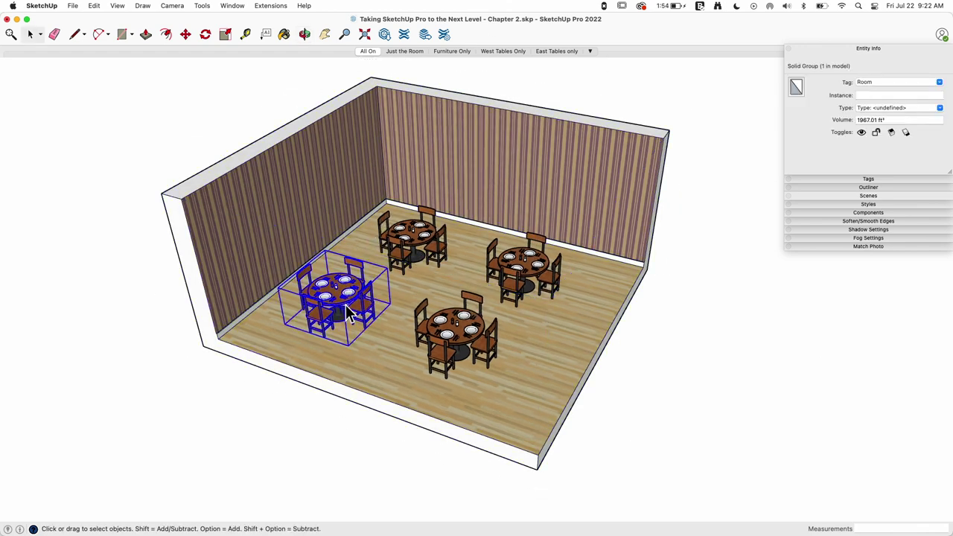
click(407, 257)
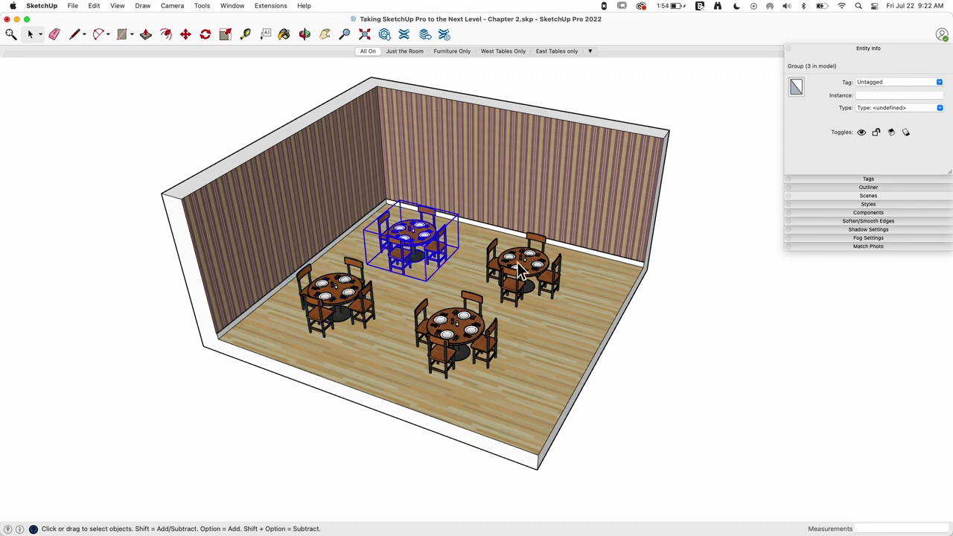
click(517, 261)
Step: Open the right table group and inspect its chairs, round Table and place settings, then exit
middle_drag(517, 261, 460, 337)
scroll(460, 338, up, 3)
double_click(429, 362)
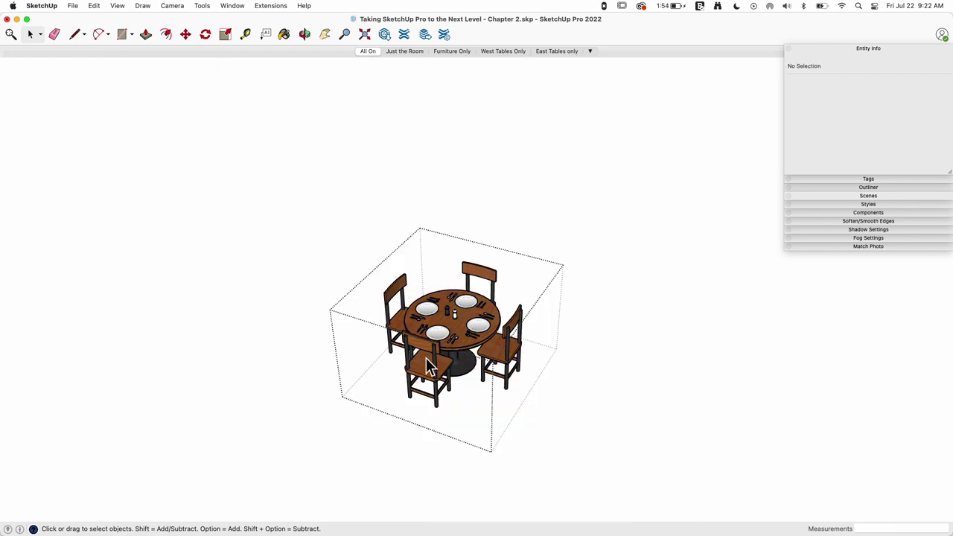
click(425, 357)
click(446, 322)
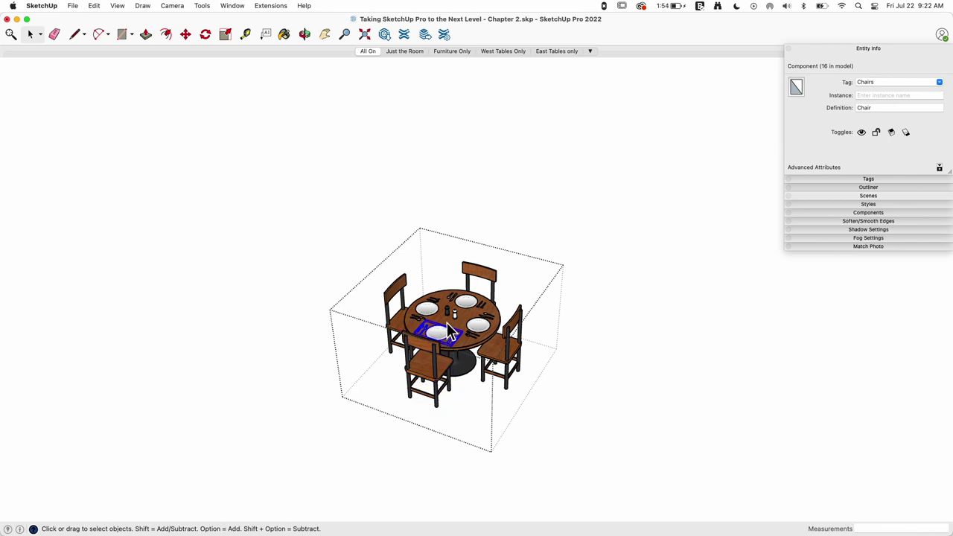
click(458, 355)
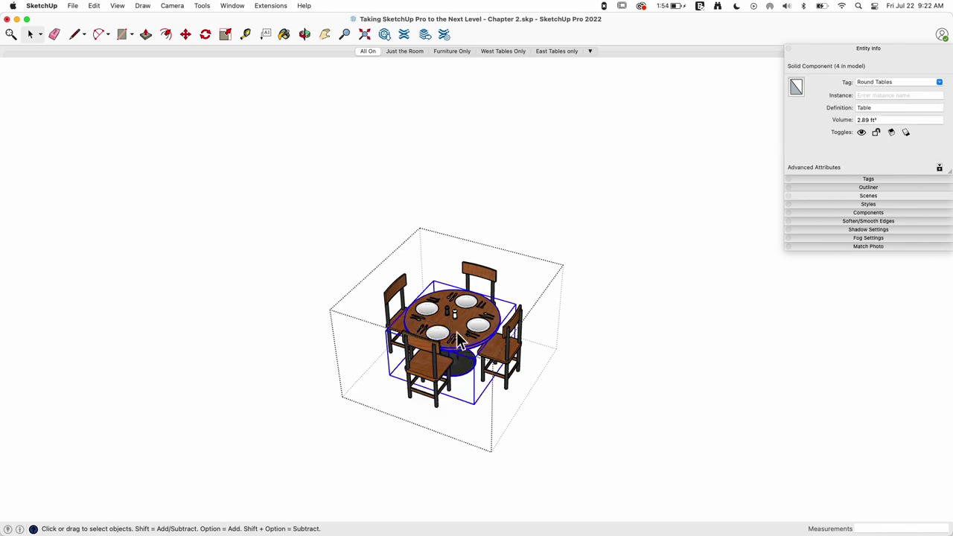
click(447, 335)
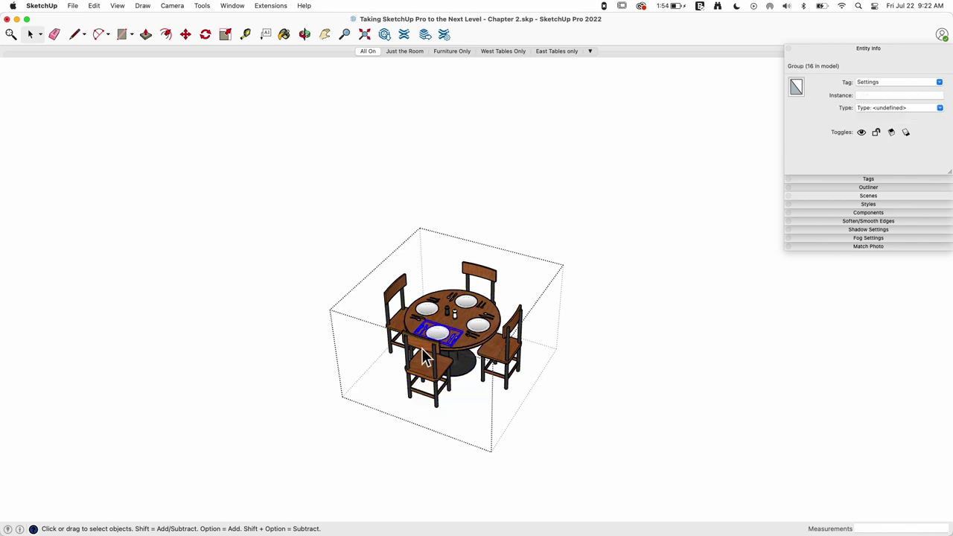
click(421, 351)
click(474, 336)
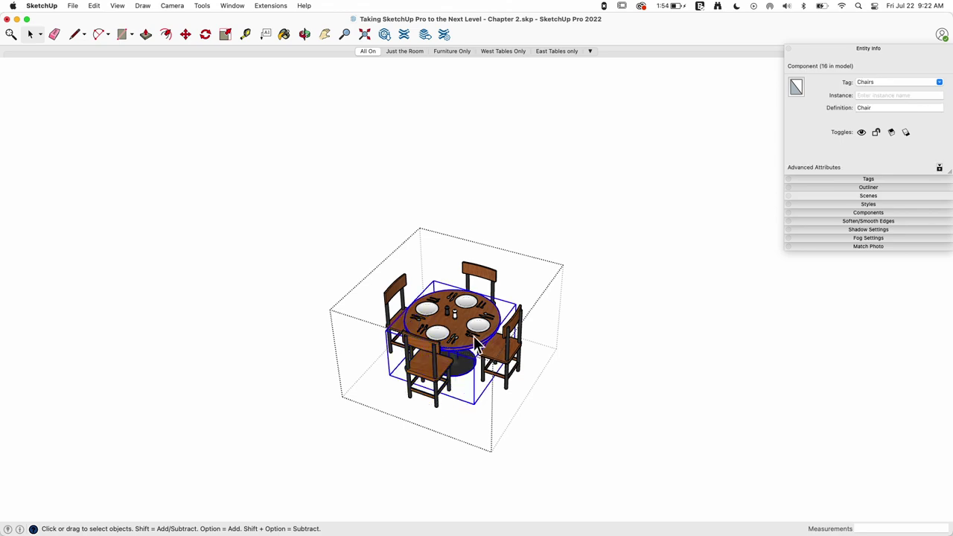
click(483, 322)
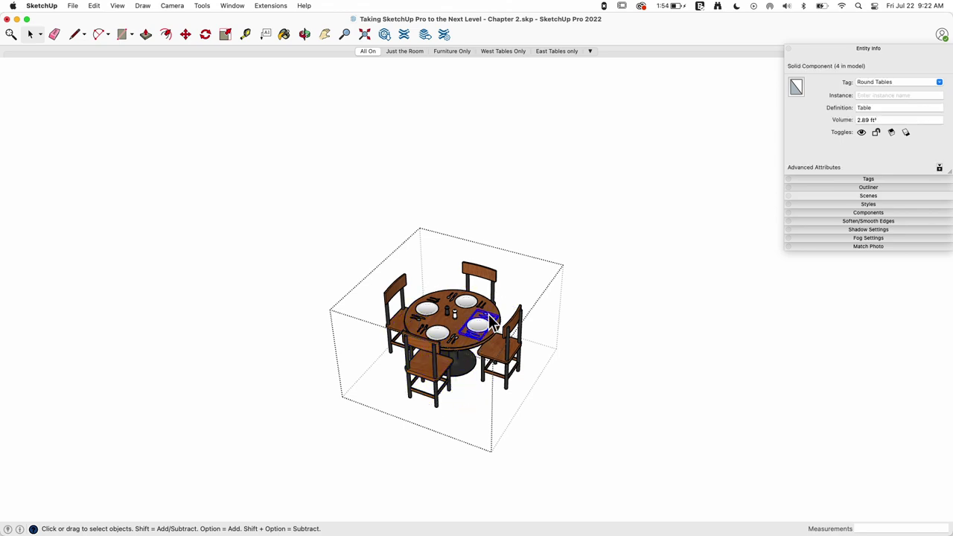
click(235, 242)
Step: Orbit the room to a more top-down view and select the walls-and-floor group
scroll(247, 231, down, 5)
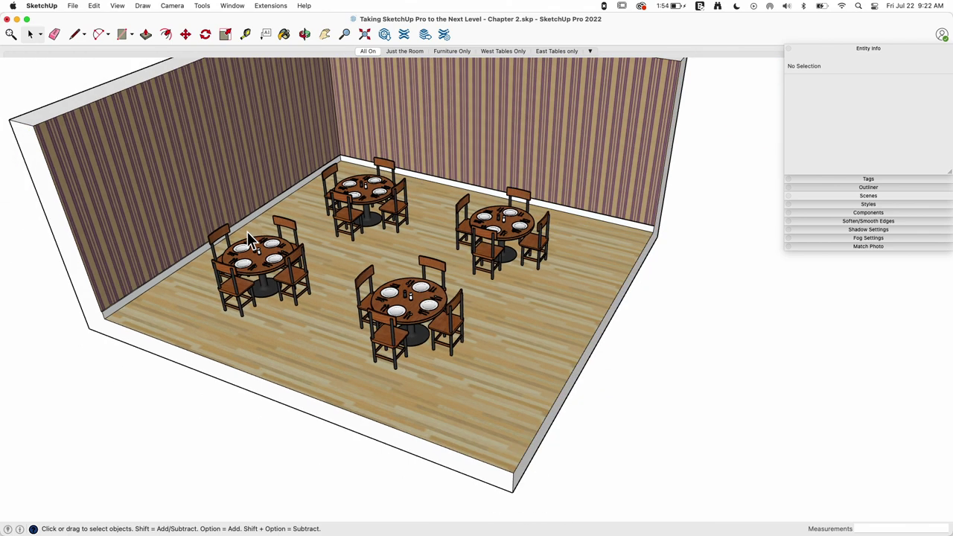
middle_drag(356, 337, 452, 368)
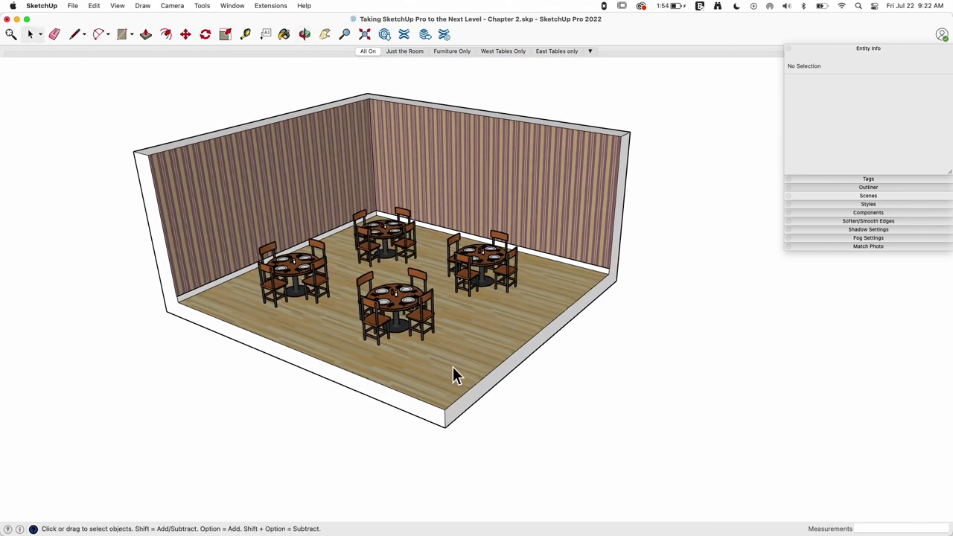
scroll(205, 170, up, 2)
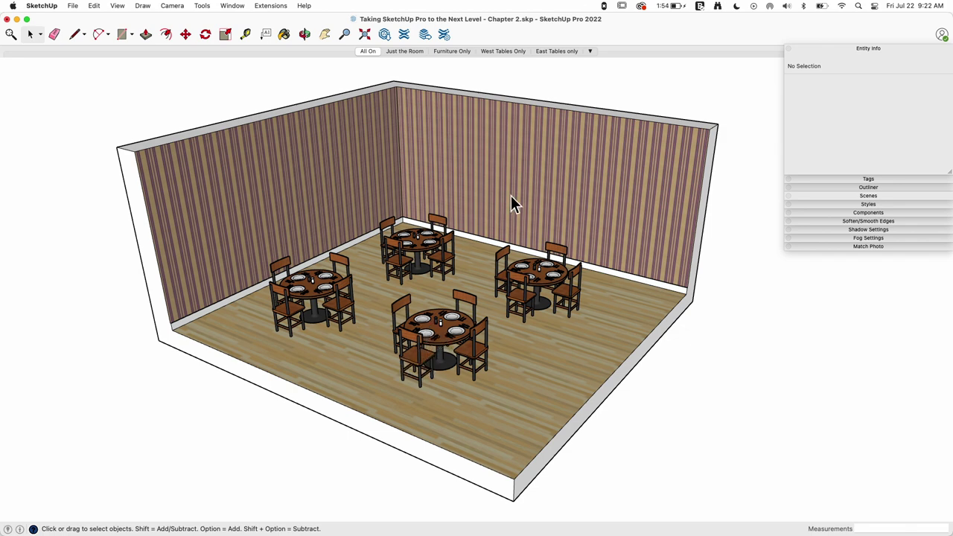
middle_drag(174, 202, 246, 256)
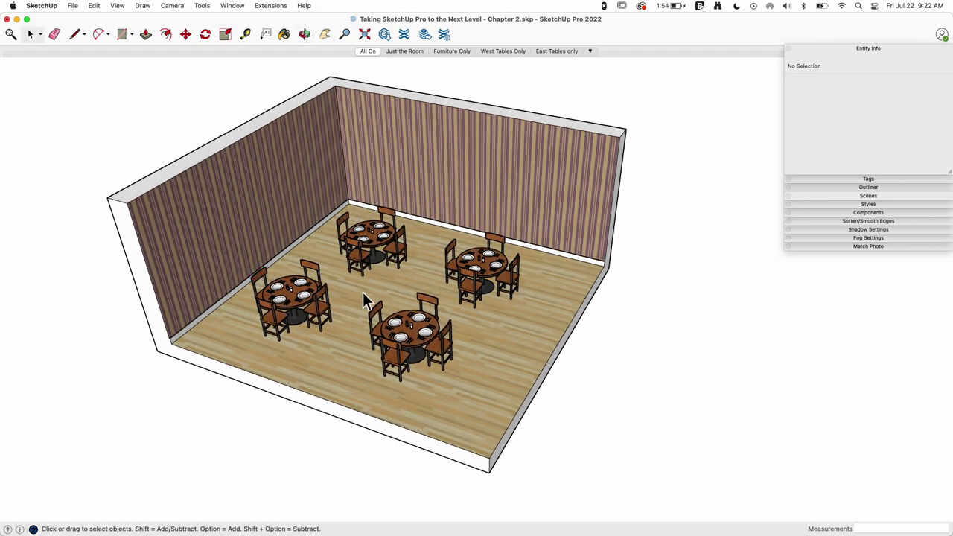
middle_drag(409, 256, 284, 300)
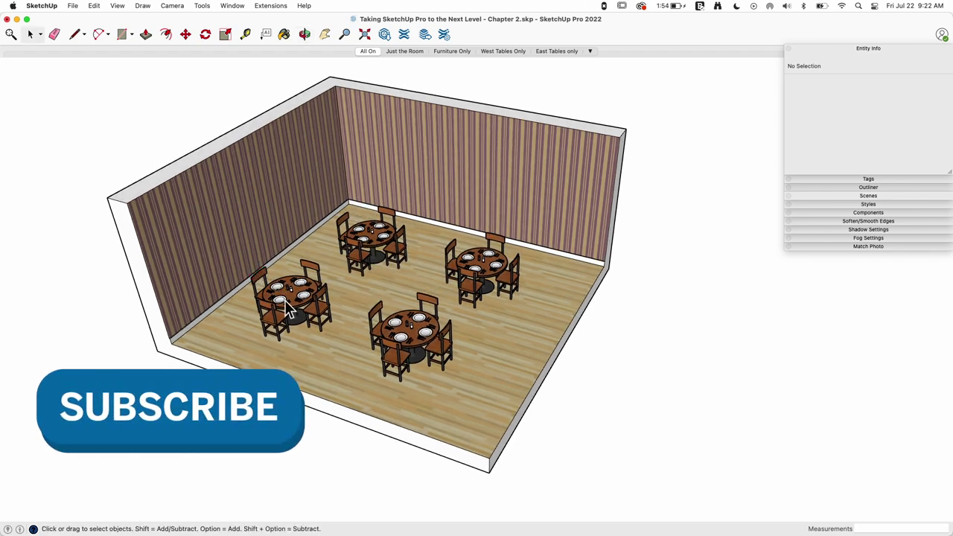
scroll(575, 300, down, 3)
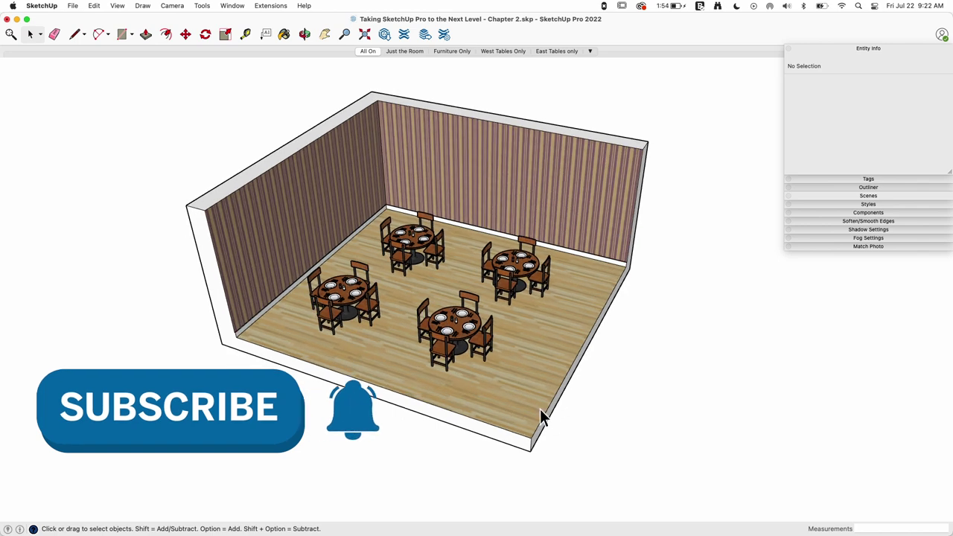
middle_drag(544, 414, 592, 223)
scroll(420, 326, up, 1)
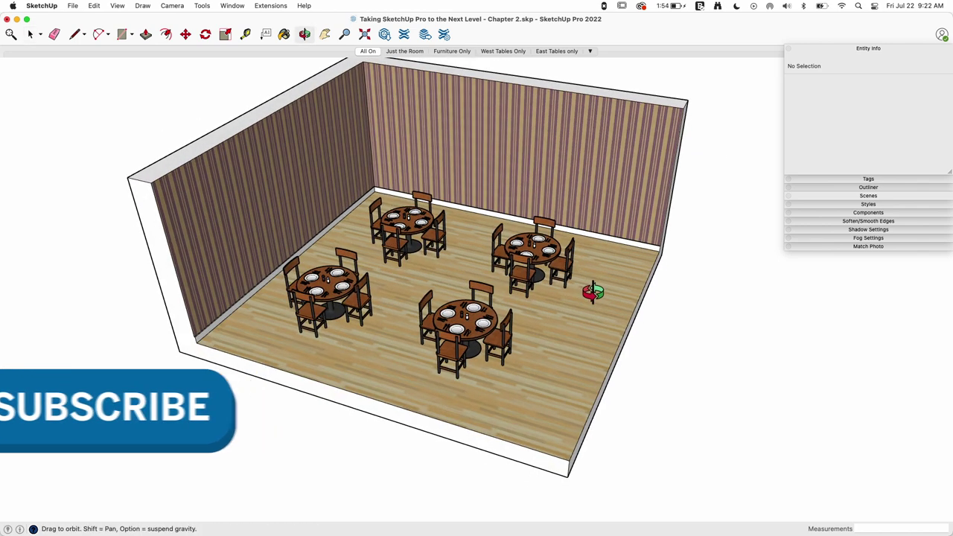
click(523, 200)
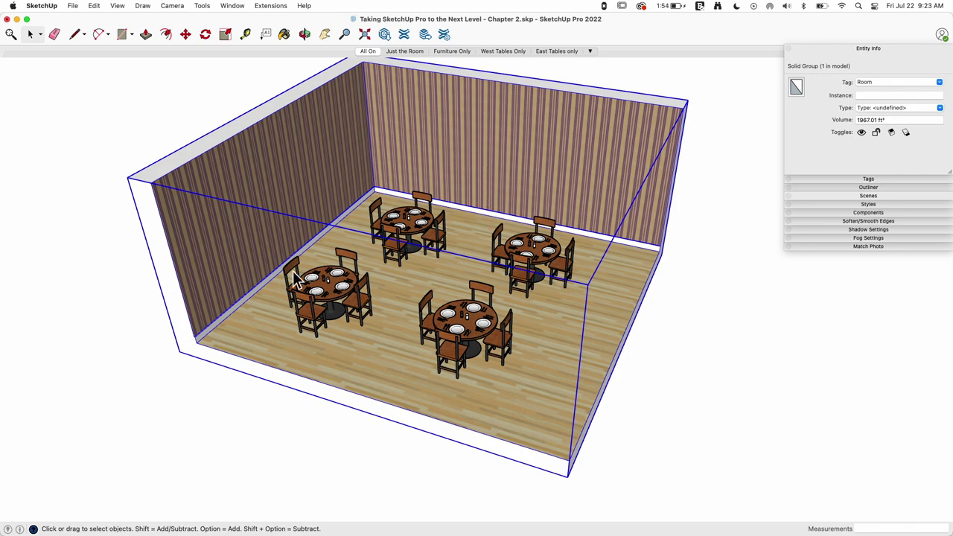
Step: Select each of the four table groups and the room group one at a time
click(511, 321)
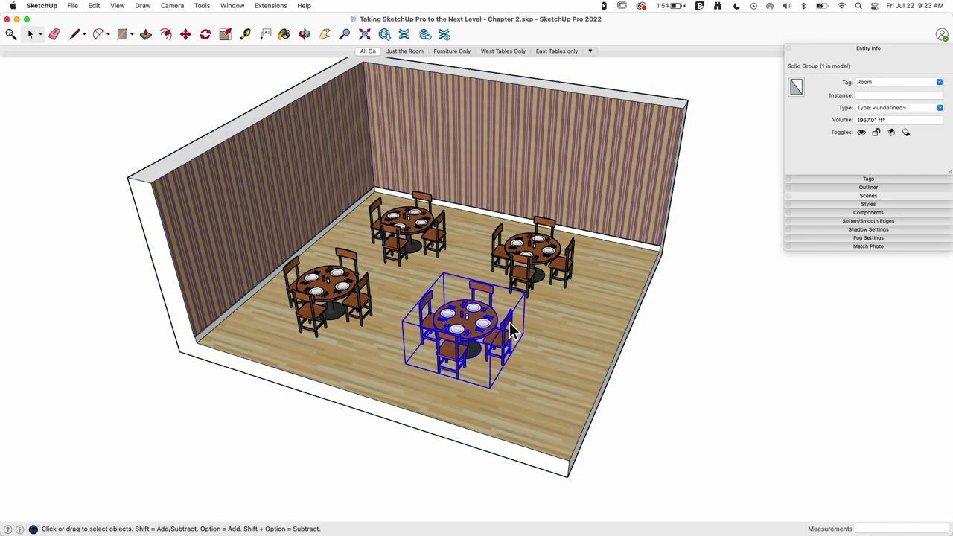
click(364, 286)
click(408, 227)
click(521, 257)
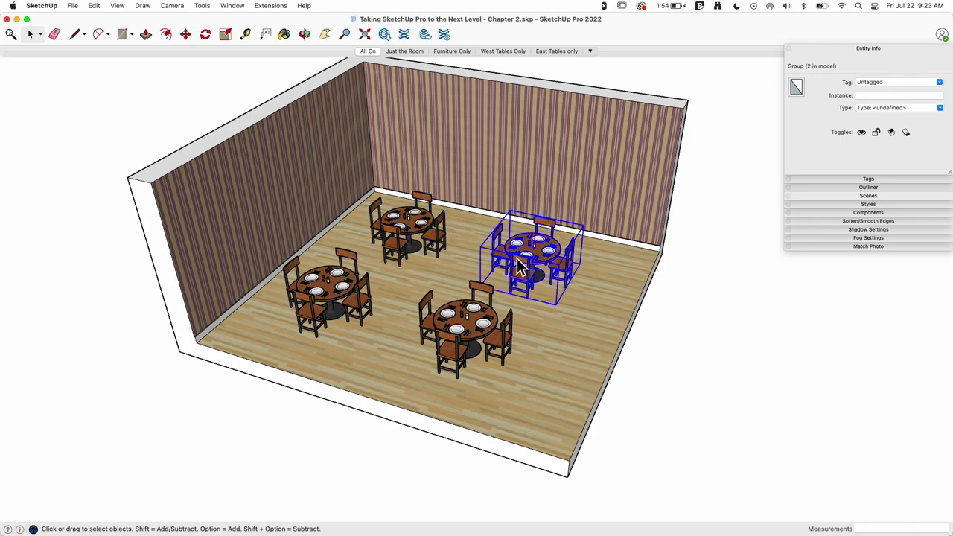
click(545, 157)
click(391, 239)
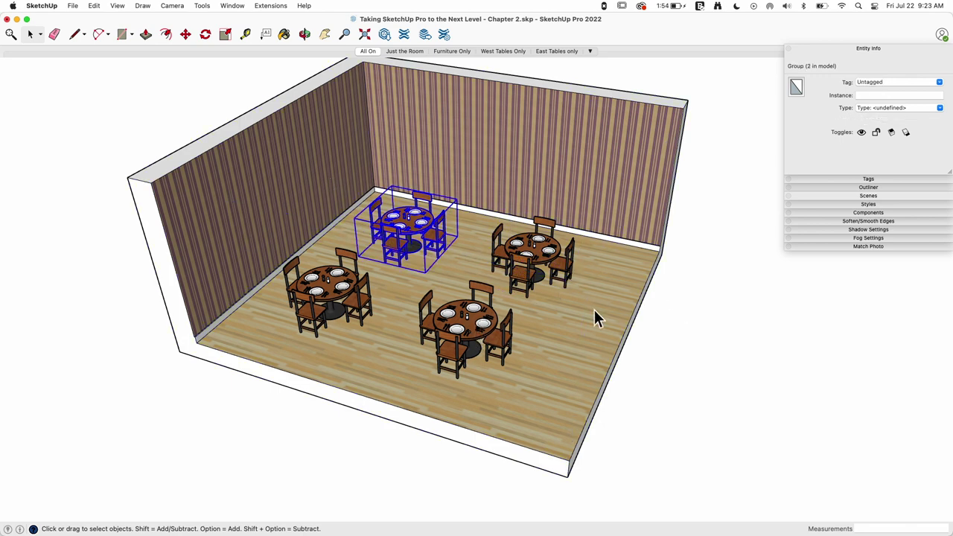
Step: Orbit to a frontal view, box-select all four table groups, and right-click them
scroll(465, 402, up, 3)
scroll(498, 424, down, 3)
scroll(502, 430, up, 4)
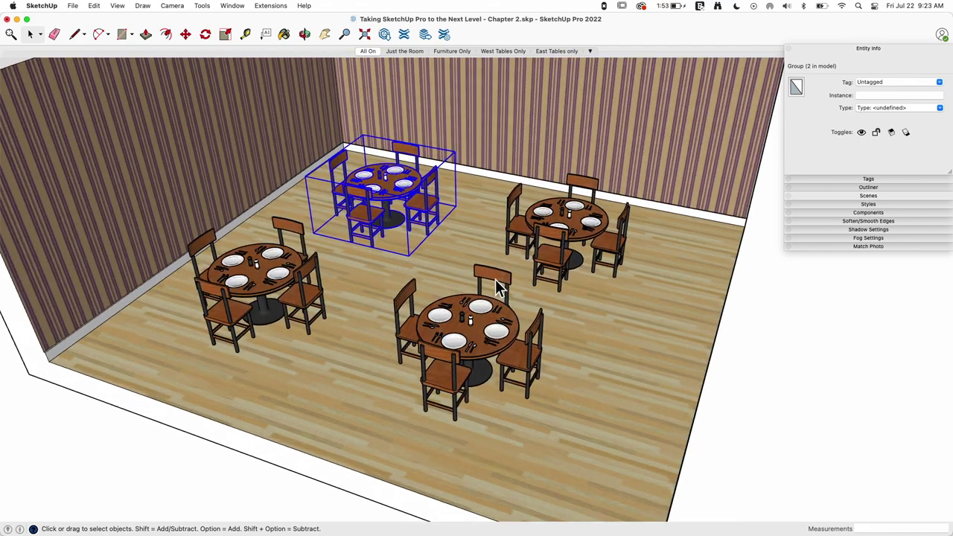
middle_drag(446, 395, 315, 330)
scroll(443, 395, down, 5)
key(space)
middle_drag(407, 264, 561, 425)
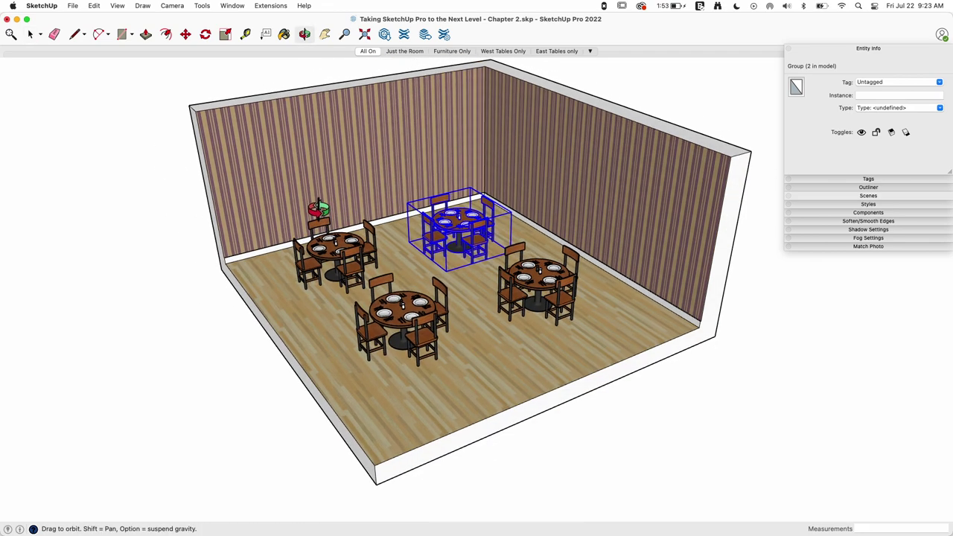
middle_drag(456, 312, 622, 304)
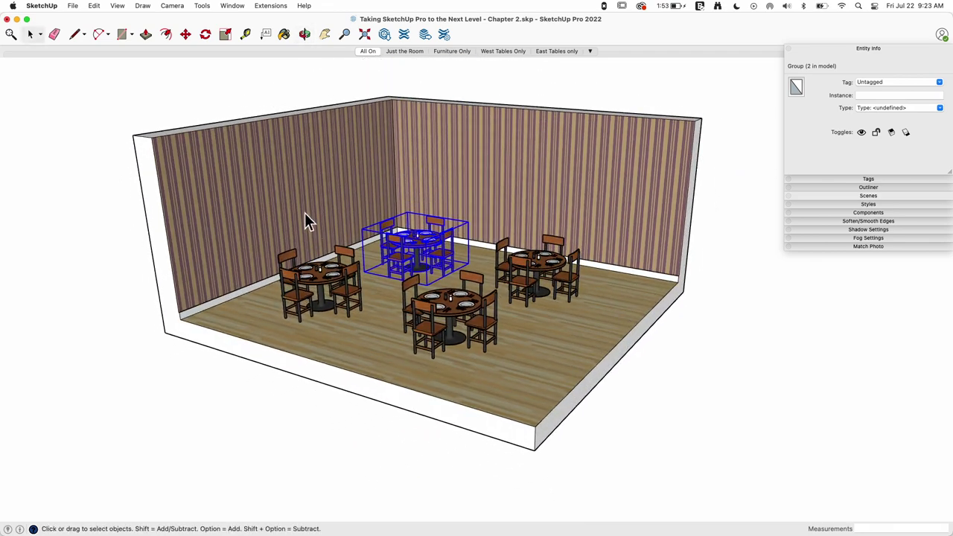
drag(207, 327, 629, 377)
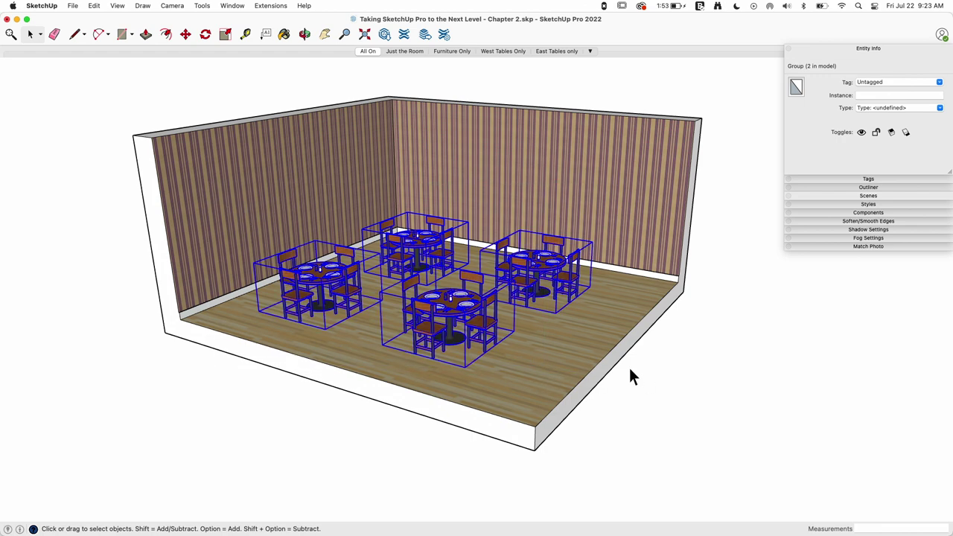
right_click(520, 263)
Step: Hide the four selected table groups, then restore them with Edit > Unhide > All
click(534, 289)
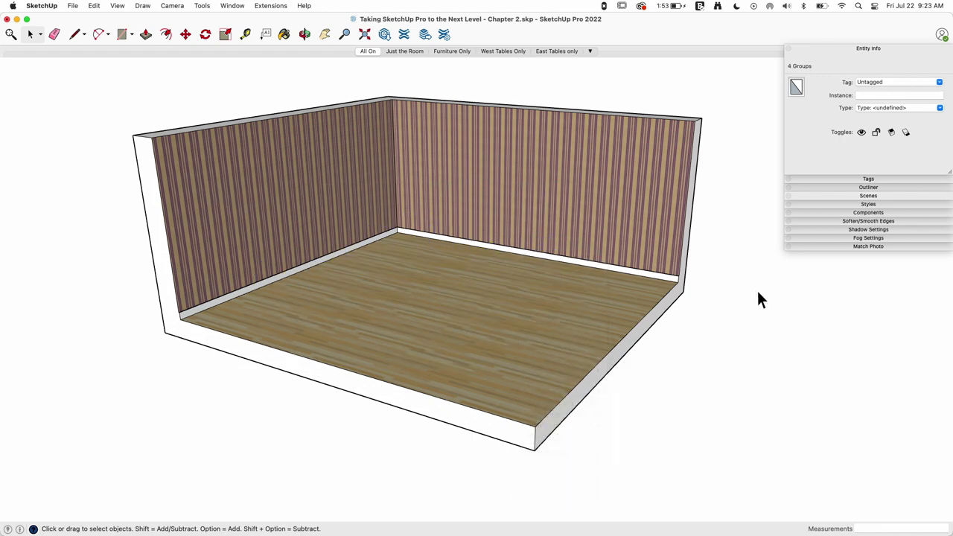
click(99, 6)
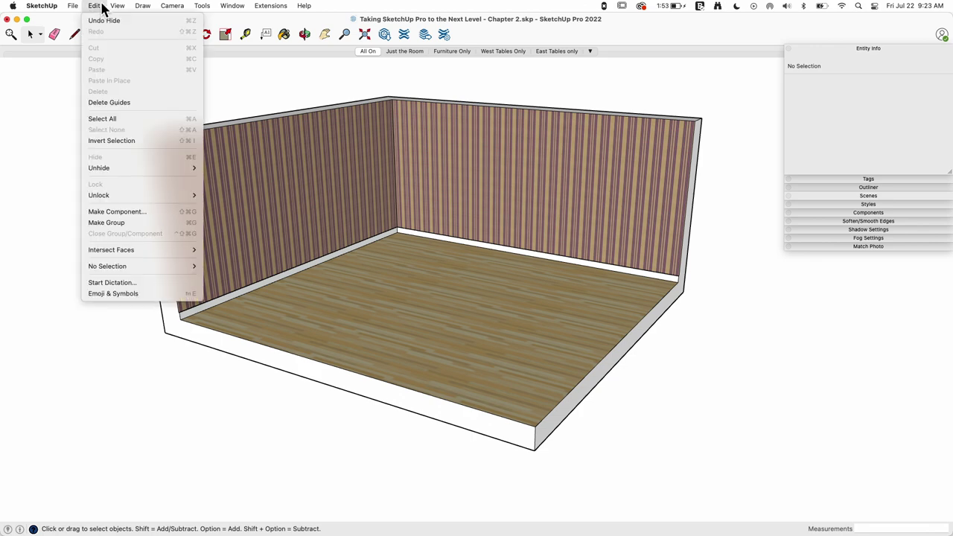
mouse_move(108, 165)
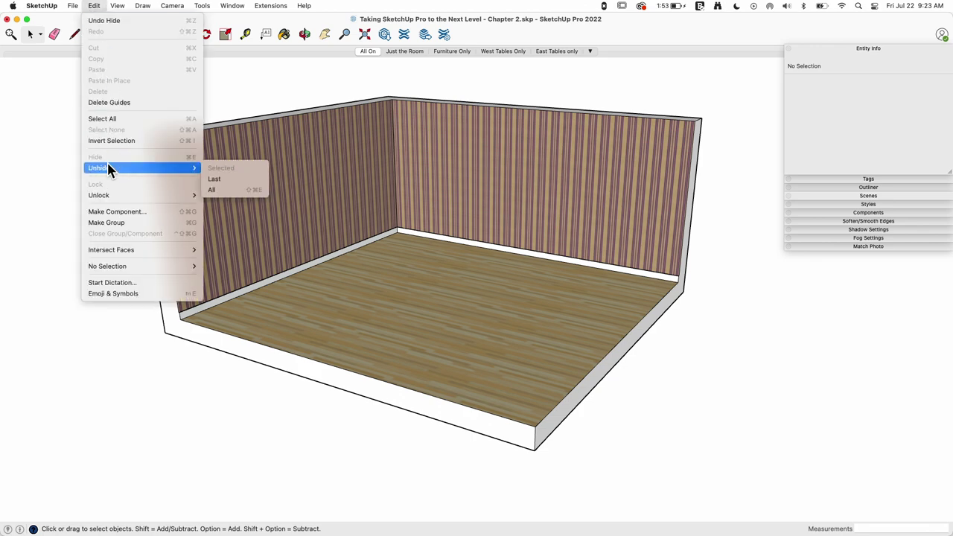
click(212, 190)
middle_drag(303, 153, 385, 278)
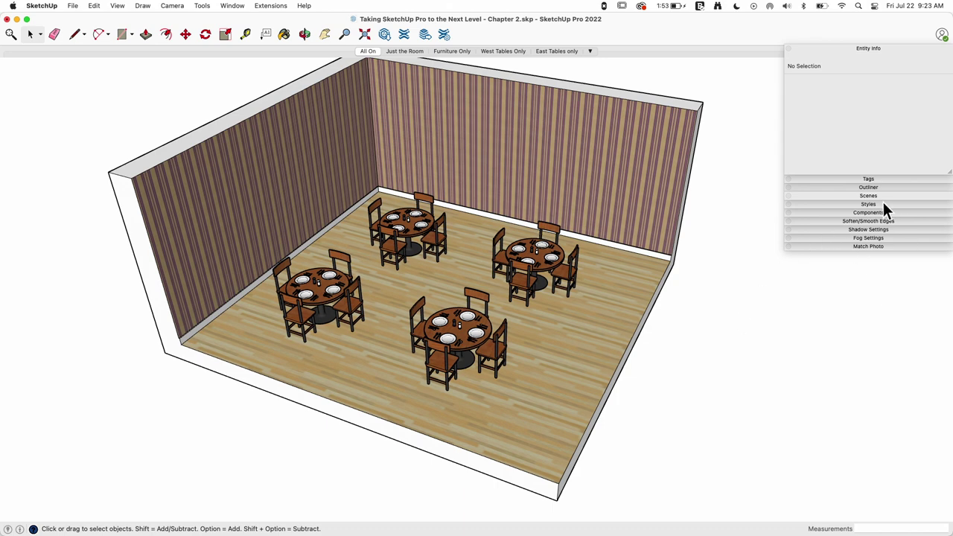
Step: Expand the Outliner and collapse its tree down to the five top-level groups
click(868, 187)
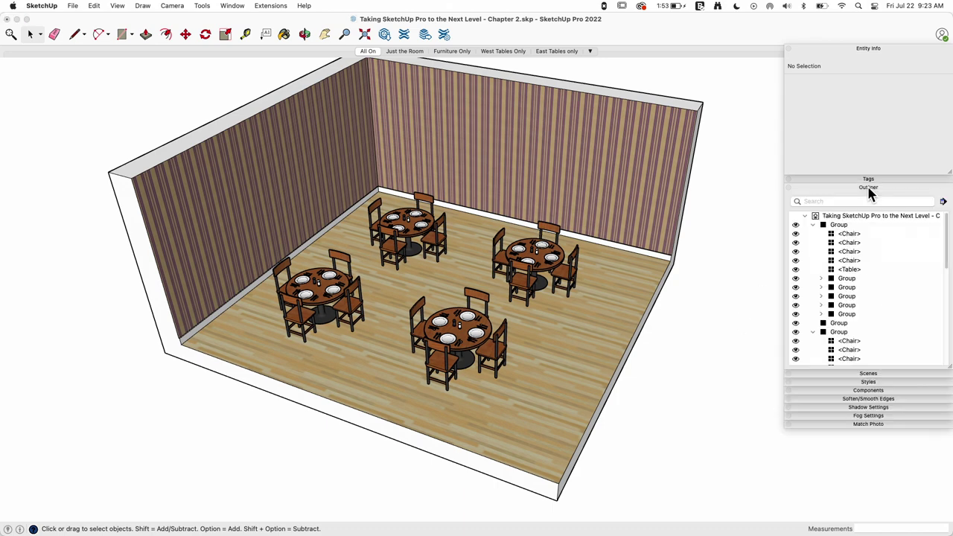
click(813, 224)
click(814, 243)
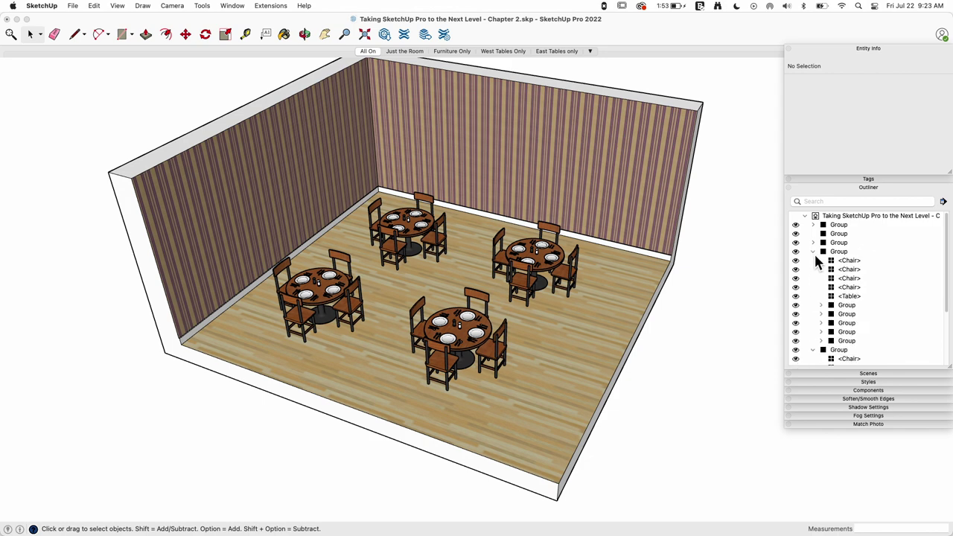
click(813, 294)
click(812, 251)
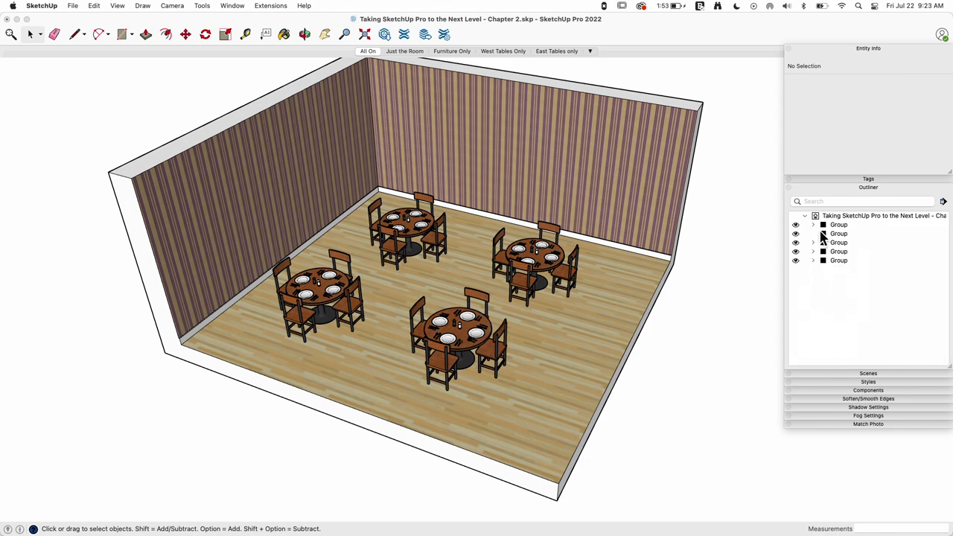
Step: Toggle the back-left, front-left and front table groups' visibility off and back on
click(795, 242)
click(795, 242)
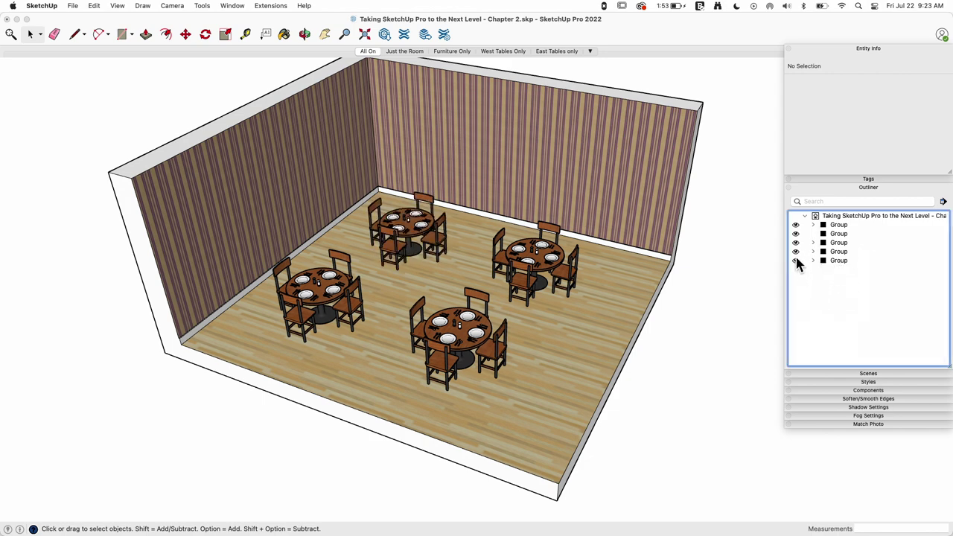
click(795, 250)
click(795, 251)
click(794, 260)
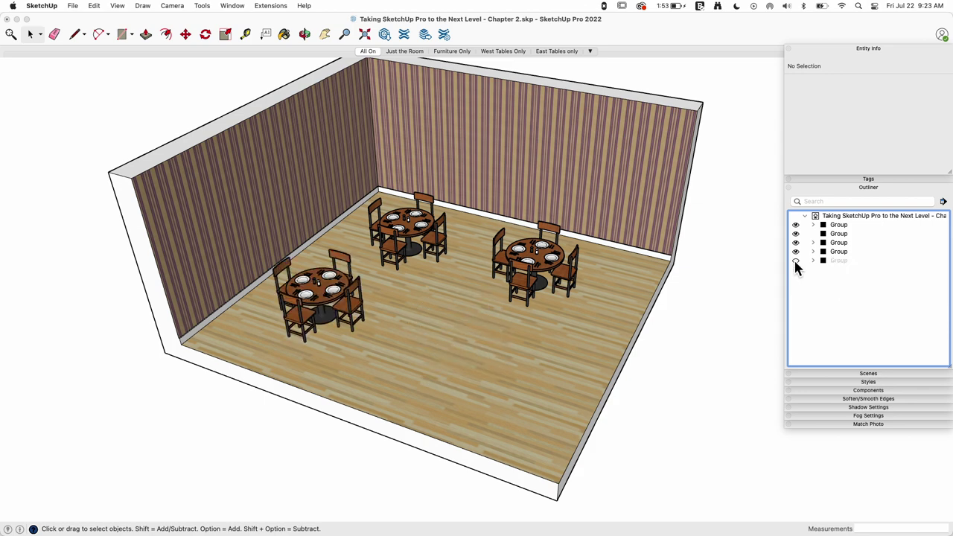
click(757, 273)
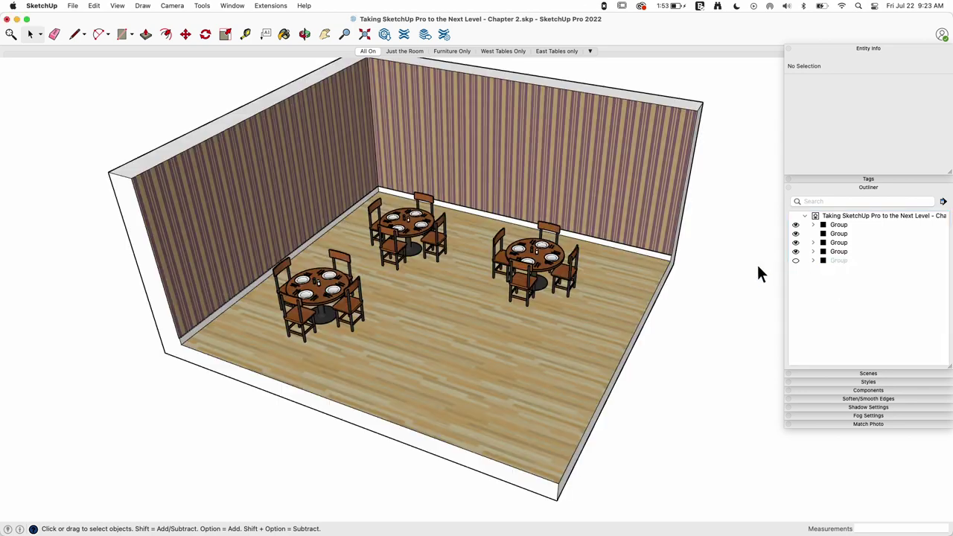
click(794, 260)
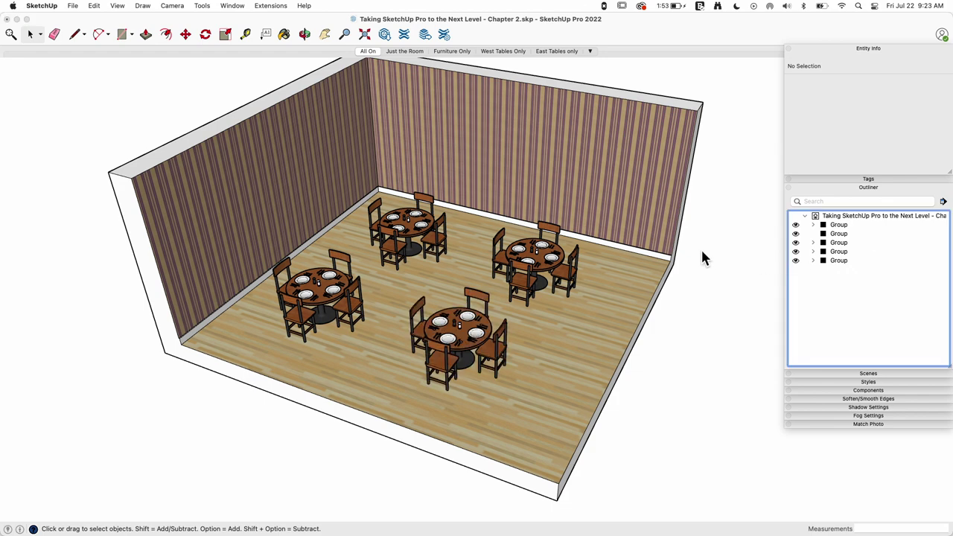
middle_drag(741, 294, 707, 270)
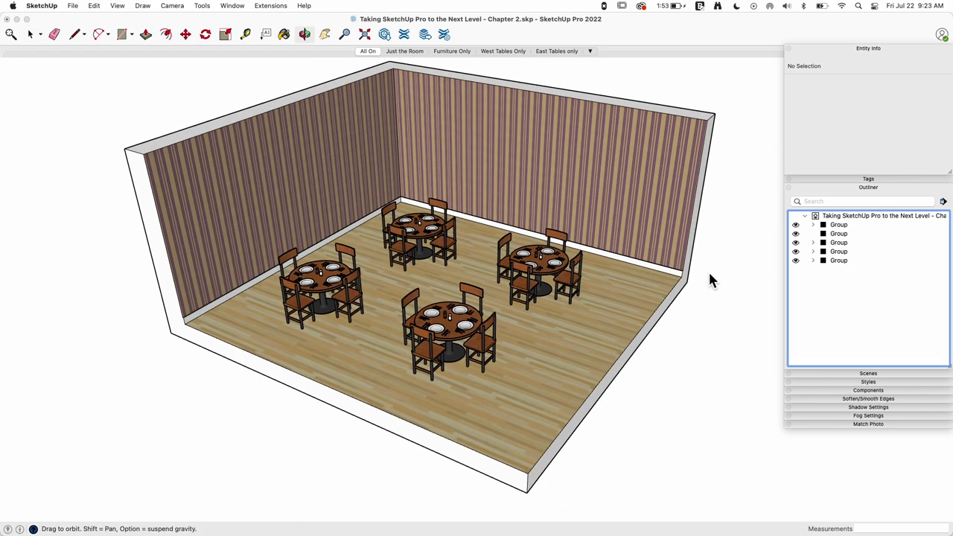
Step: Swap the Outliner for the Tags list and toggle Room, TABLES and Chairs off and on
click(826, 186)
click(831, 179)
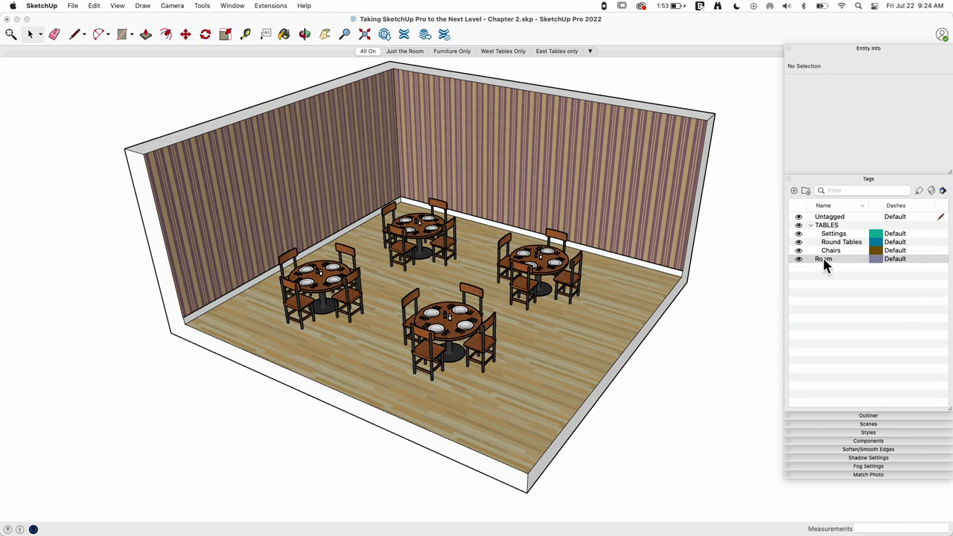
click(798, 260)
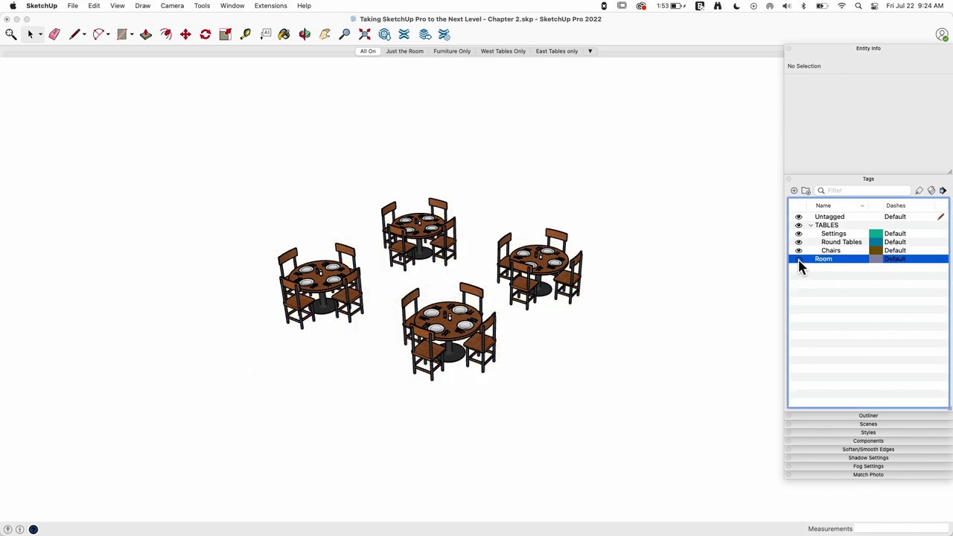
click(798, 259)
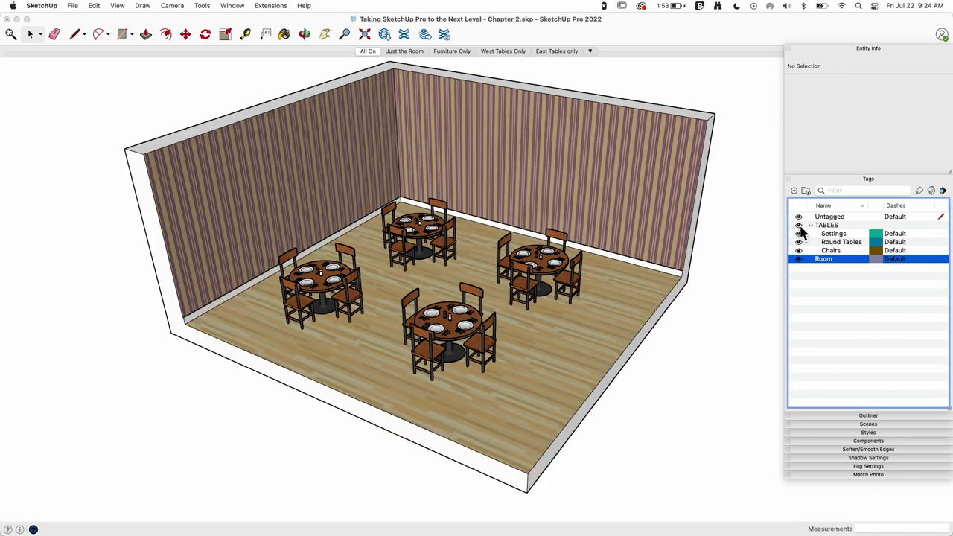
click(798, 226)
click(798, 226)
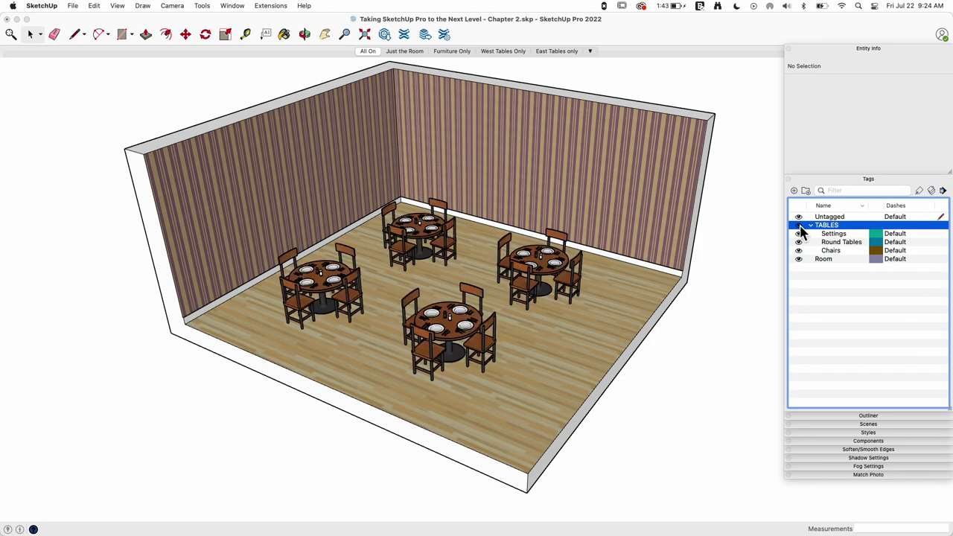
click(799, 250)
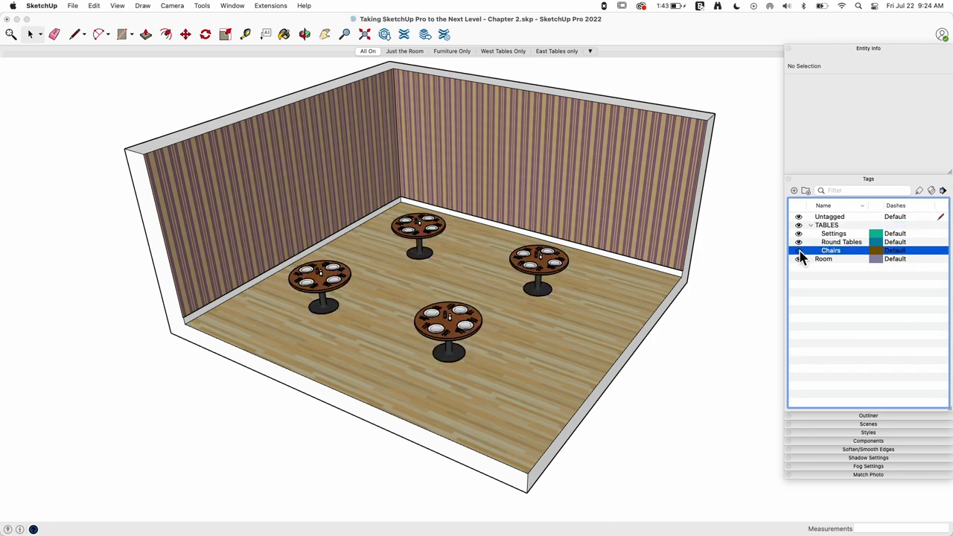
click(798, 252)
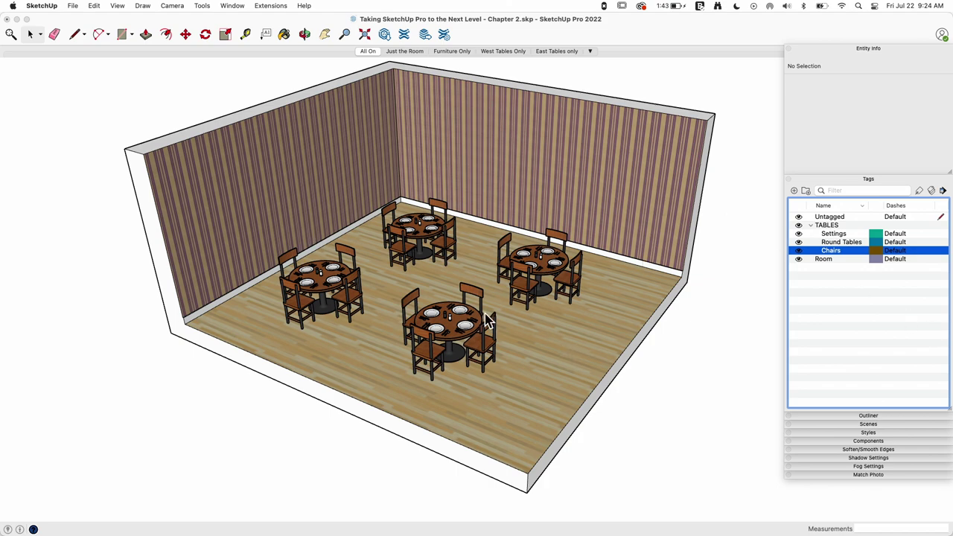
Step: Turn off the Settings tag to remove the place settings, then shorten the tag list
mouse_move(682, 308)
middle_down()
mouse_move(635, 276)
mouse_move(627, 249)
mouse_move(666, 317)
mouse_move(687, 311)
middle_up()
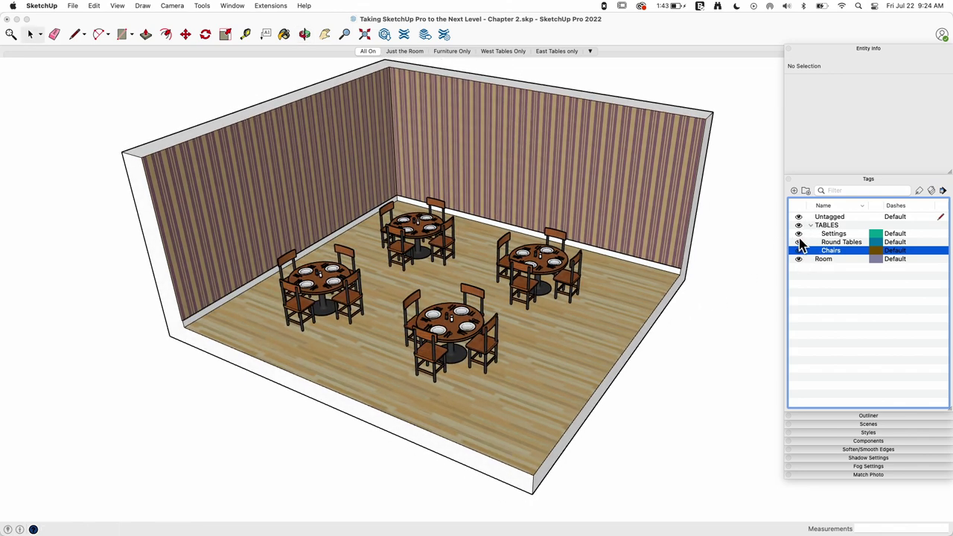
click(800, 243)
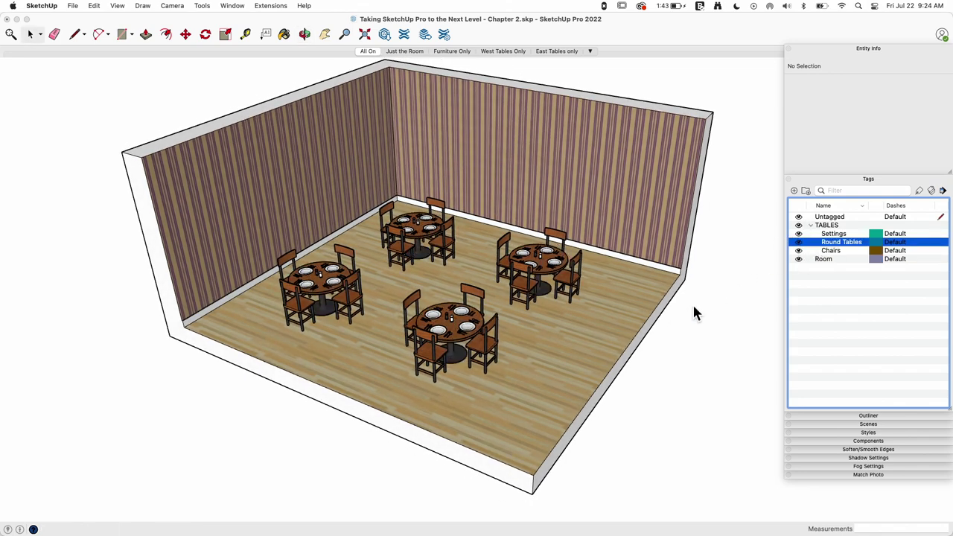
click(798, 234)
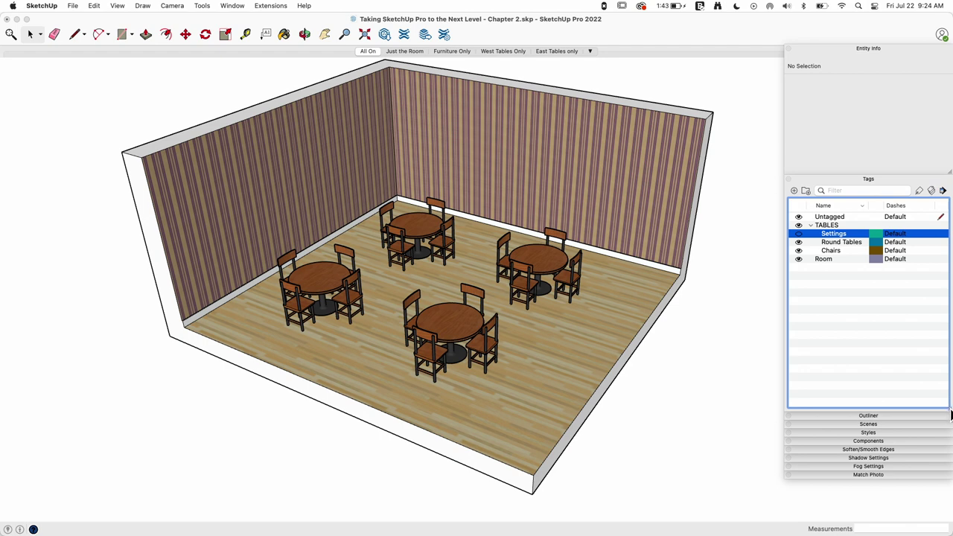
drag(950, 414, 936, 291)
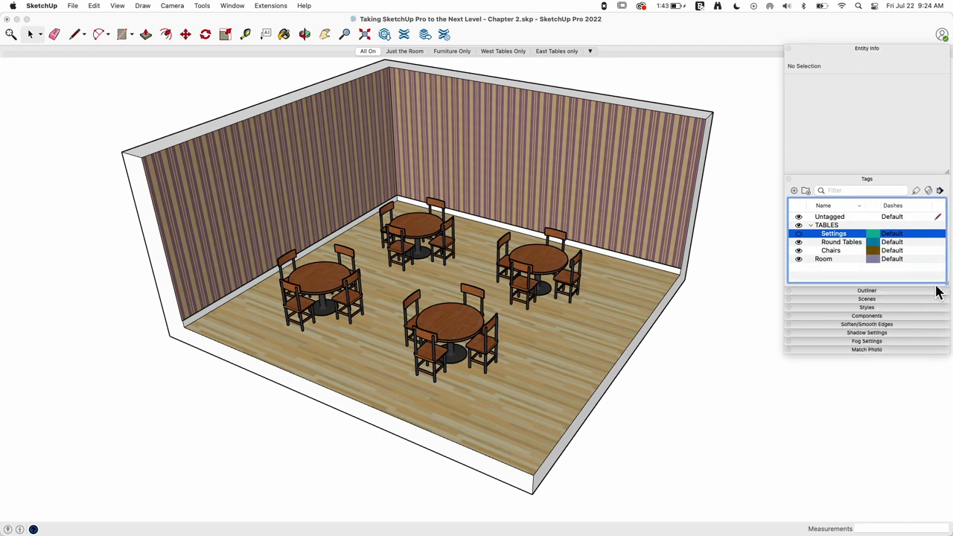
Step: In the Outliner, hide the right table group's four chairs and table, then show them again
click(890, 292)
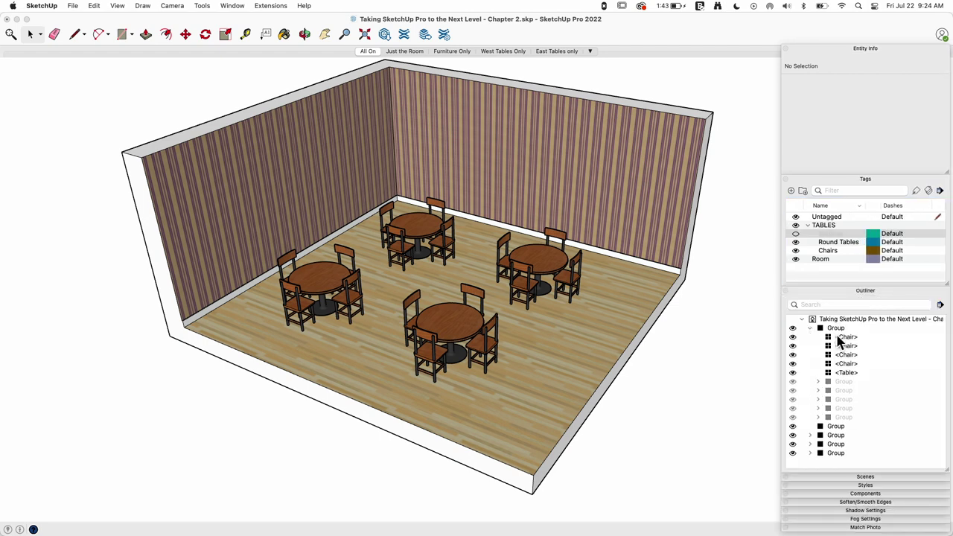
click(792, 338)
click(792, 346)
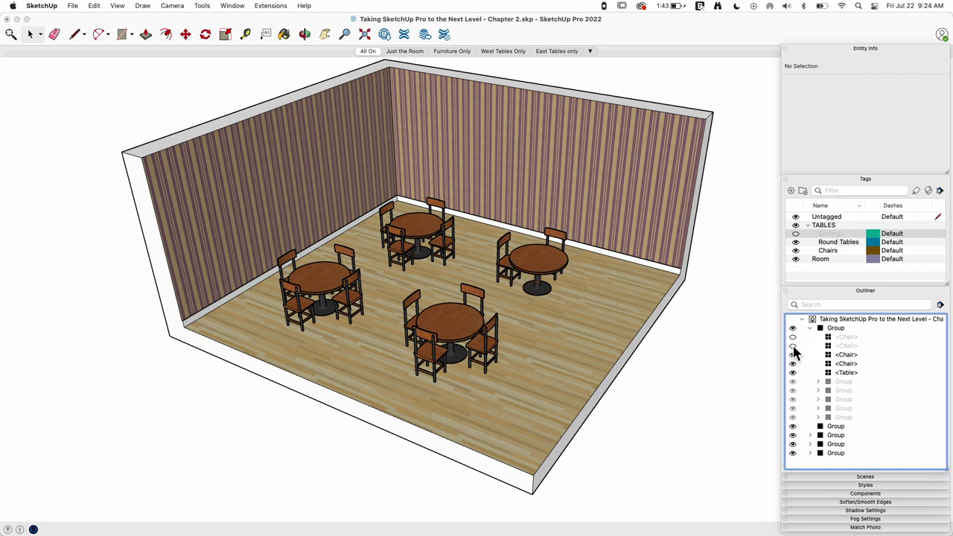
click(793, 355)
click(793, 364)
click(793, 373)
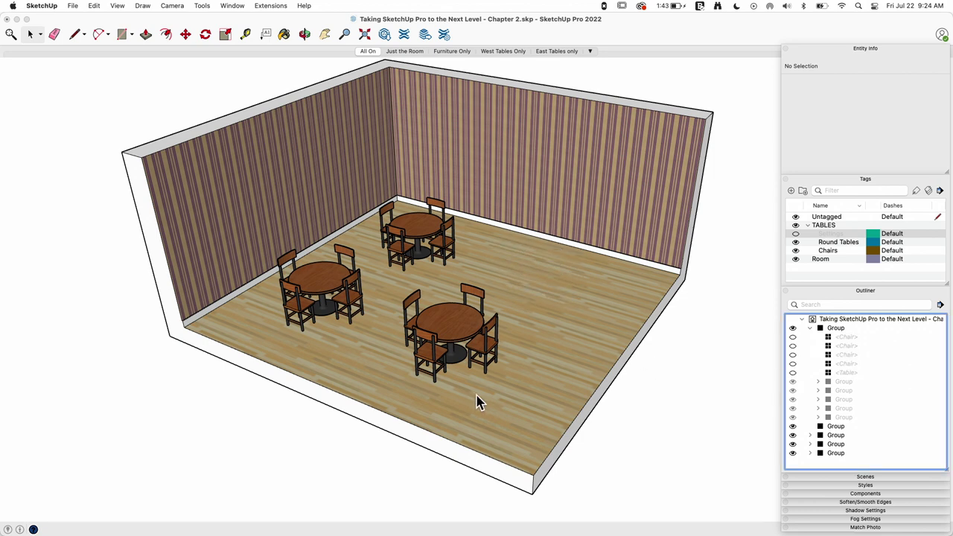
click(793, 373)
click(792, 364)
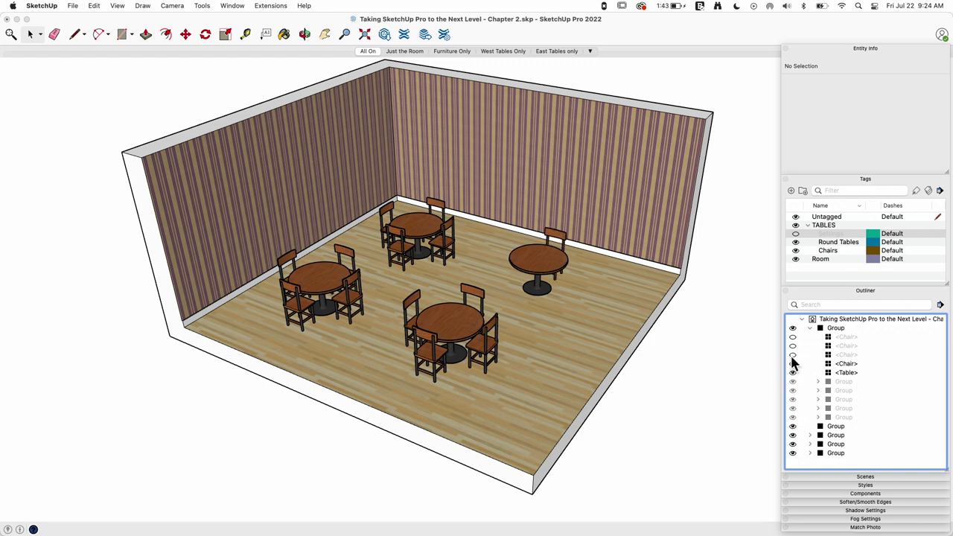
click(792, 355)
click(793, 346)
click(792, 337)
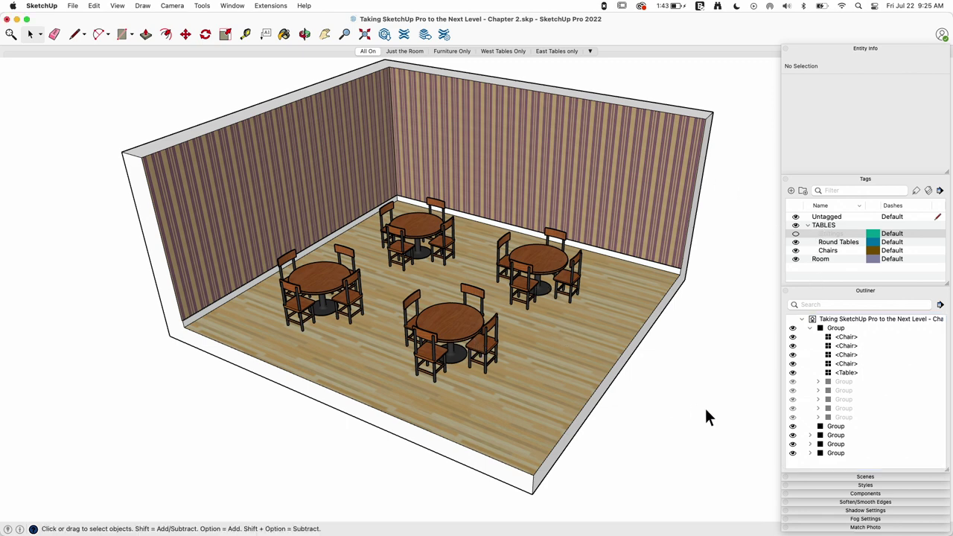
Step: Select the front-centre, left, room, right and back groups in turn
click(447, 320)
click(343, 274)
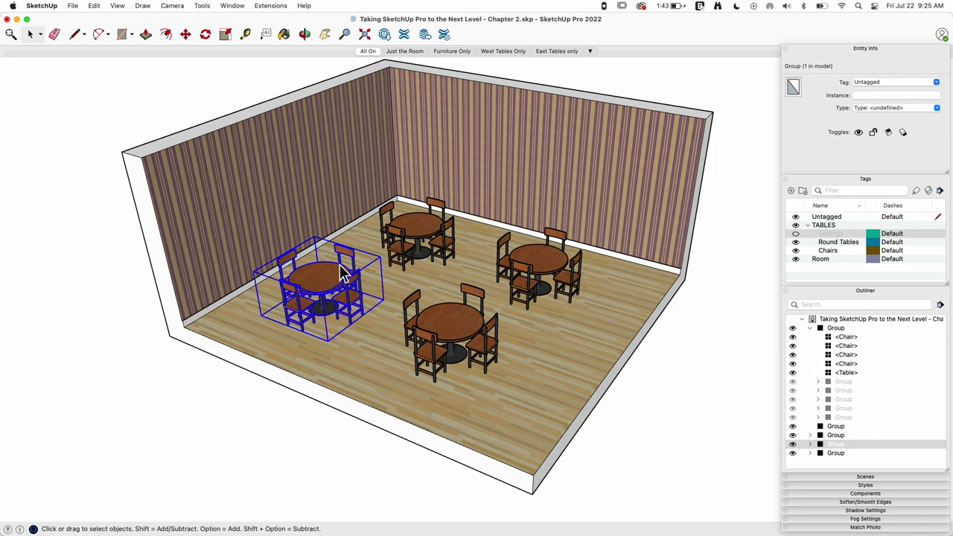
click(446, 222)
click(539, 262)
click(422, 245)
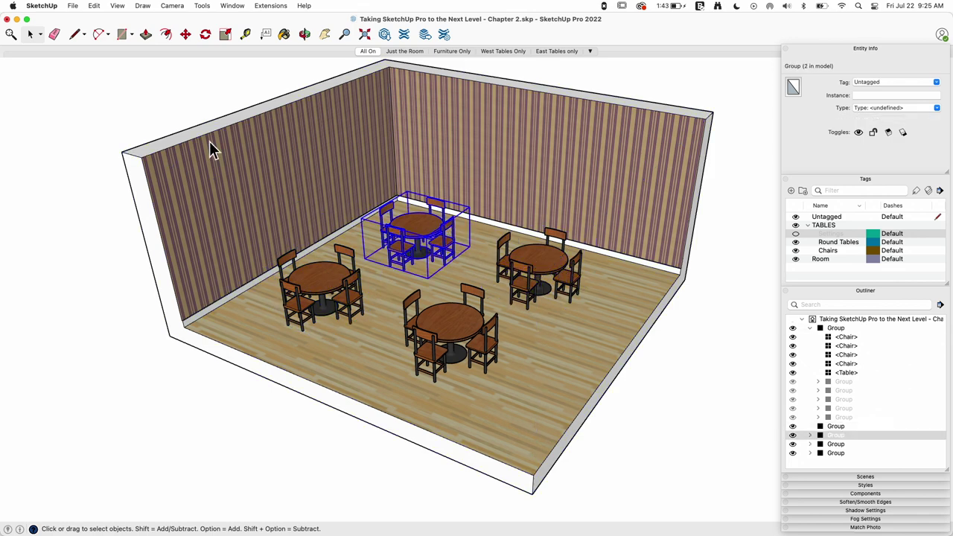
middle_drag(394, 320, 422, 338)
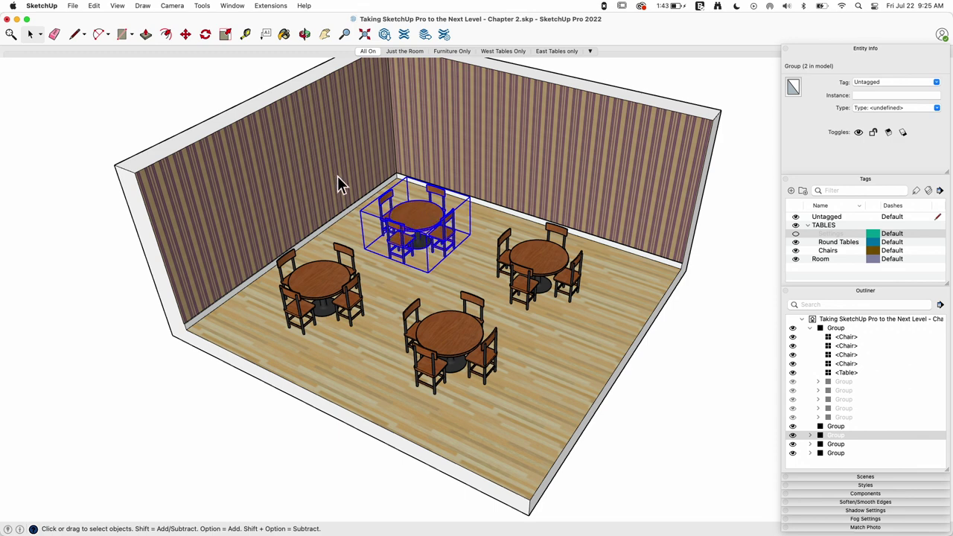
Step: Move the back table group slightly left and forward with the Move tool
key(m)
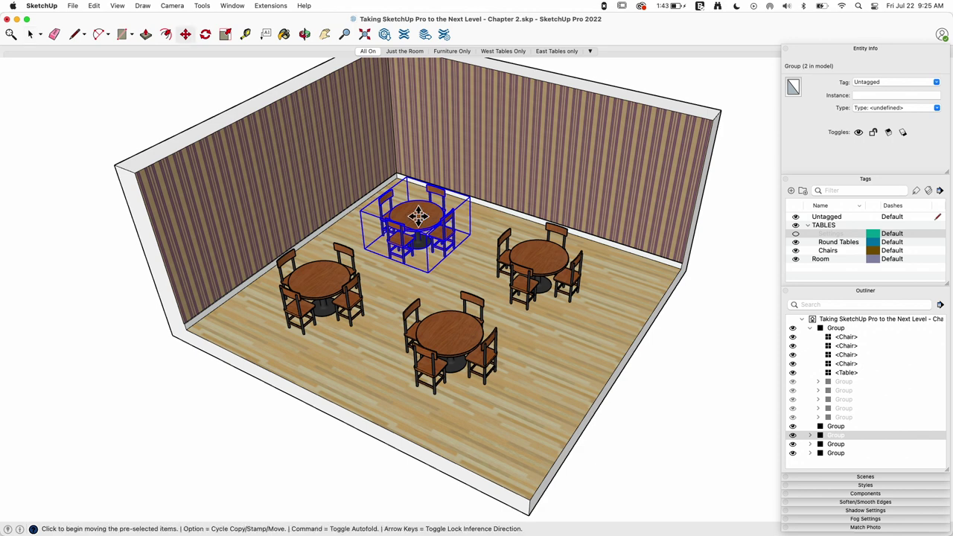
click(417, 212)
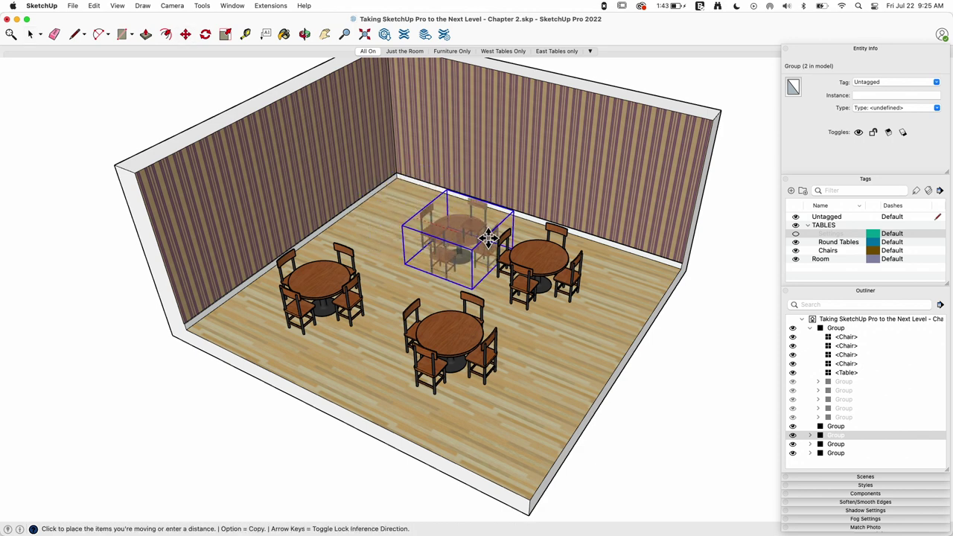
click(416, 211)
key(space)
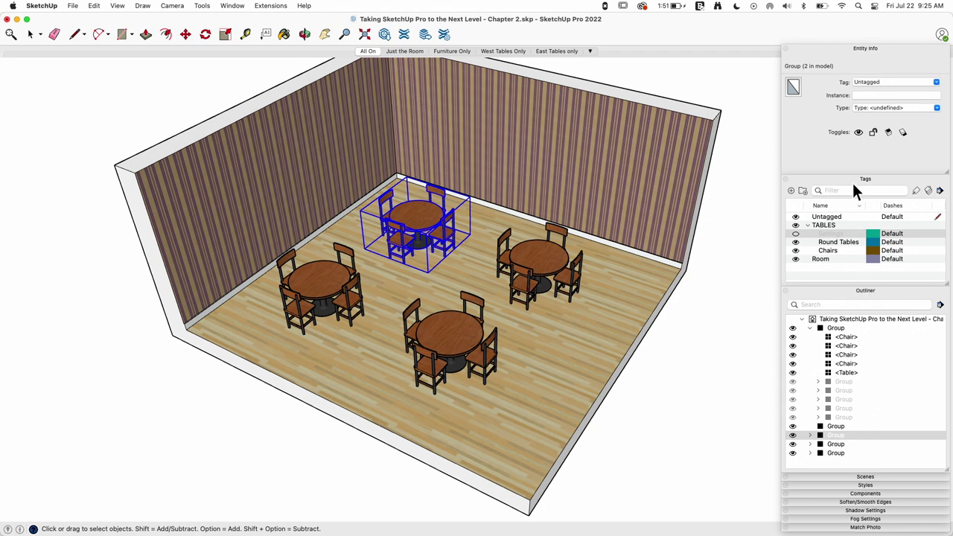
Step: Collapse Tags and hide the right table group's four chairs in the Outliner
click(784, 179)
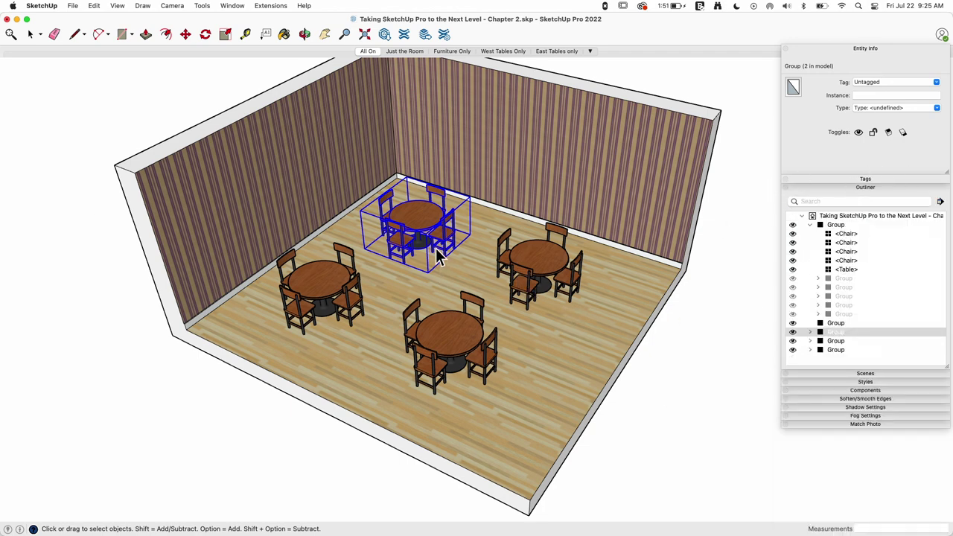
click(792, 234)
click(792, 242)
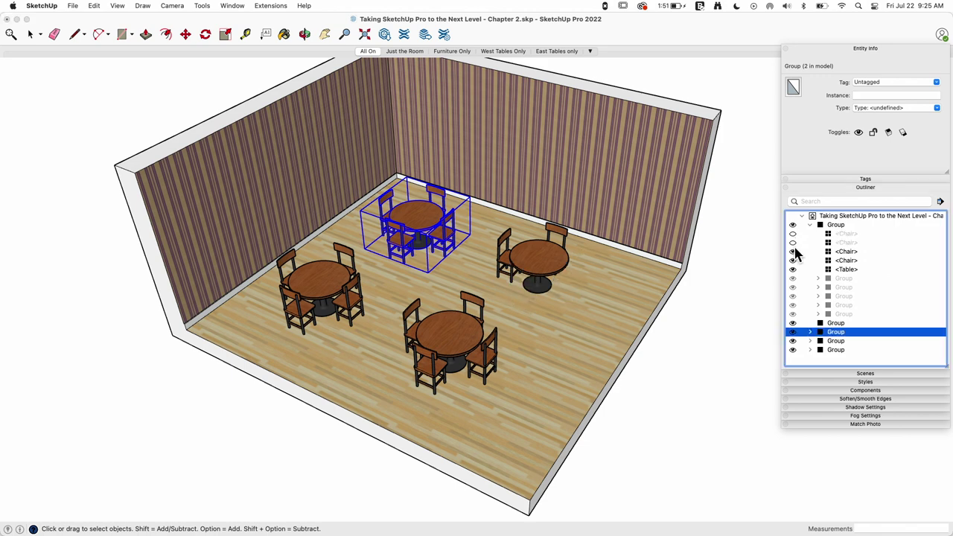
click(791, 251)
click(792, 251)
click(792, 251)
click(792, 261)
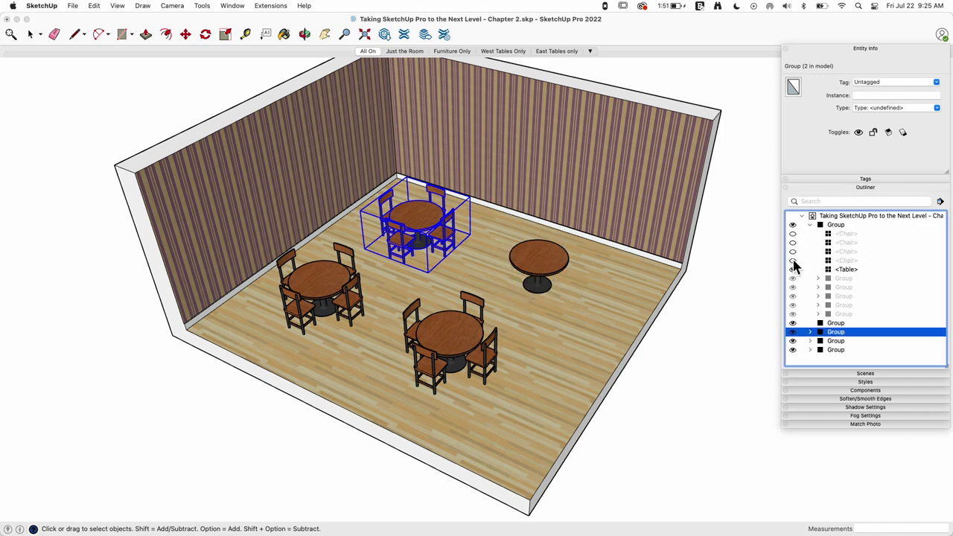
Step: Expand the next table group, hide its four chairs and the first group's table
click(809, 332)
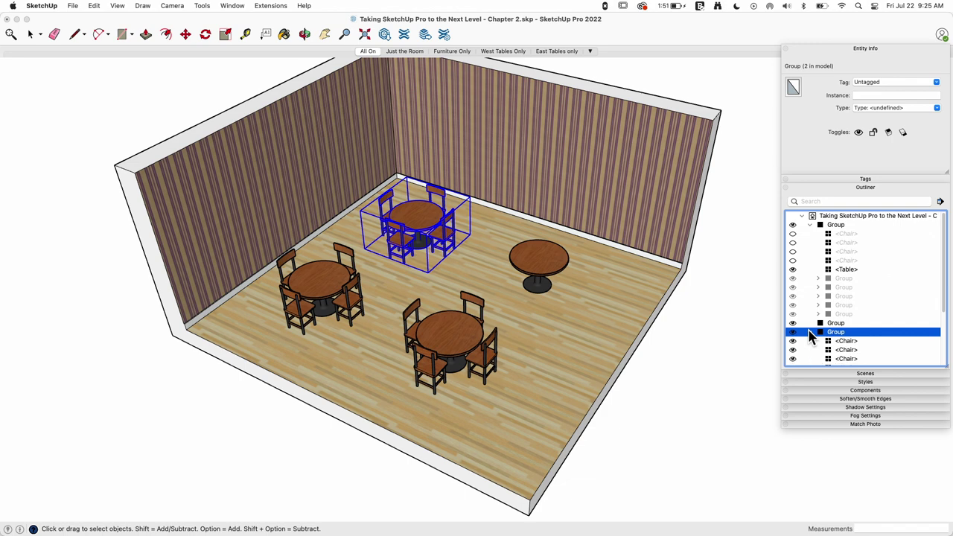
scroll(810, 337, down, 1)
click(792, 347)
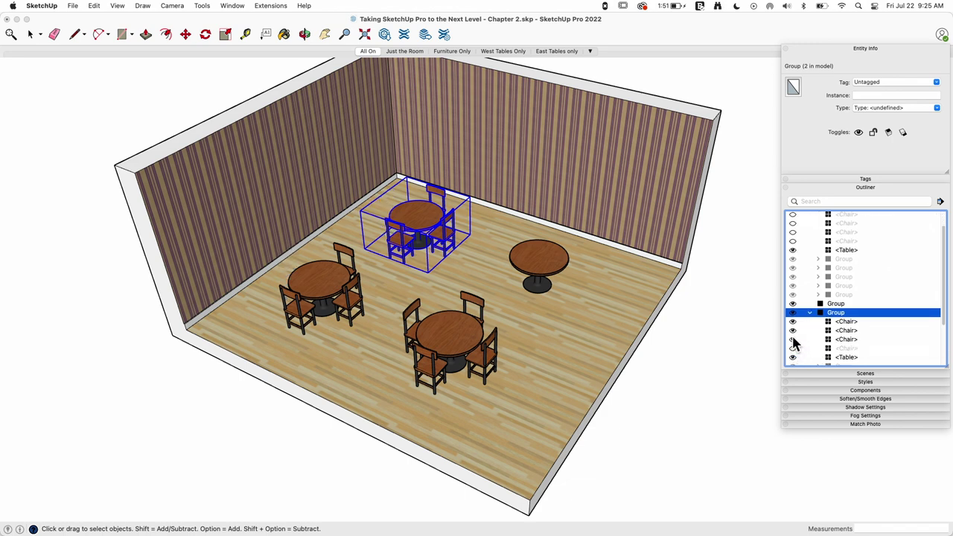
click(792, 339)
click(792, 329)
click(791, 322)
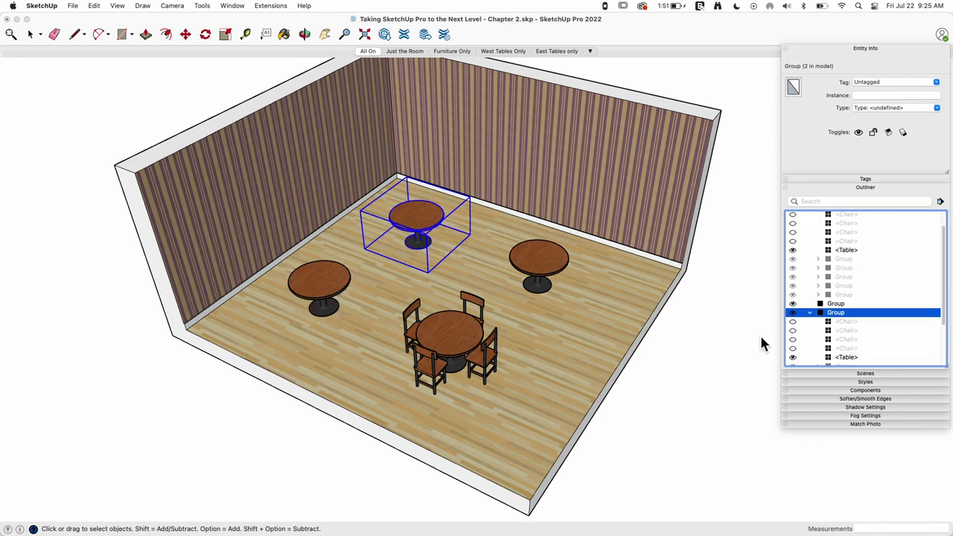
click(804, 250)
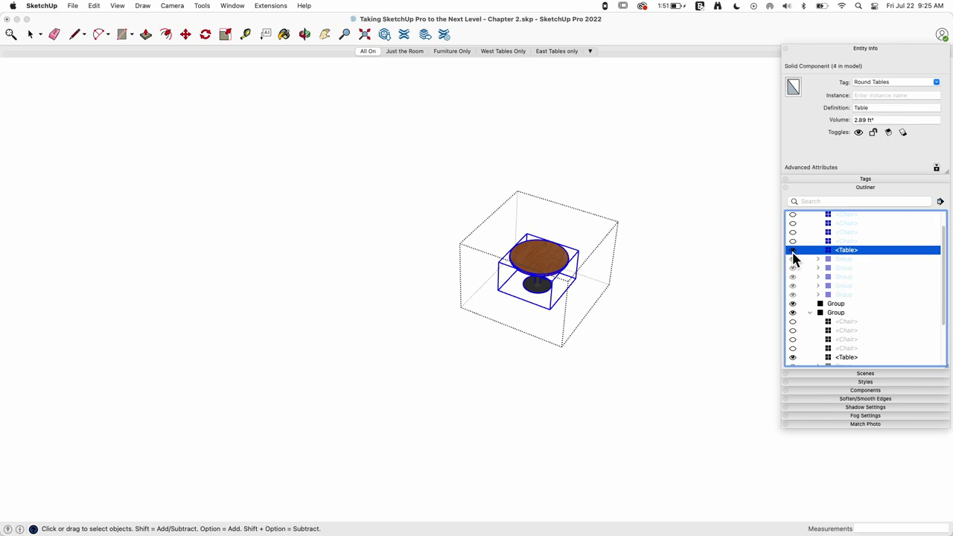
click(791, 251)
click(793, 313)
click(793, 314)
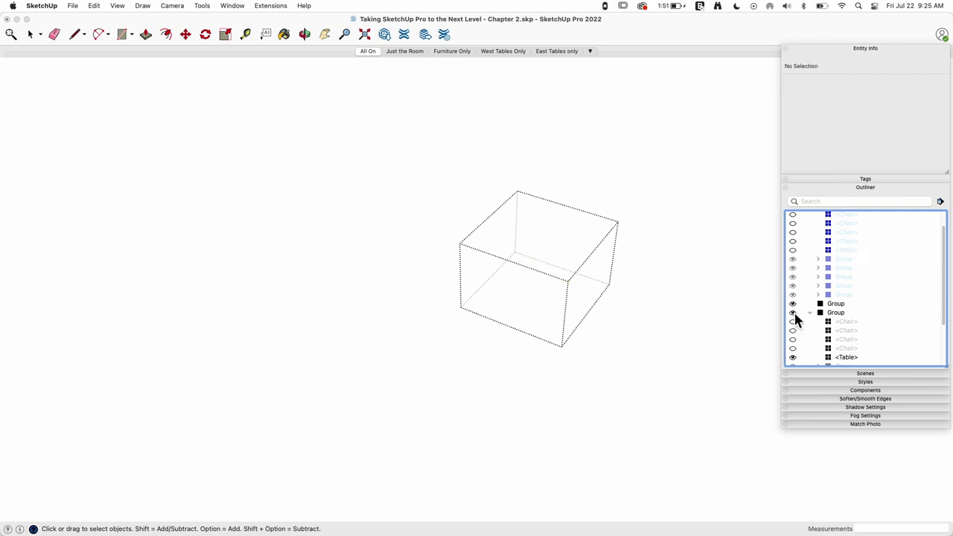
Step: Show the first group's four chairs and its table again
scroll(793, 319, up, 2)
click(792, 233)
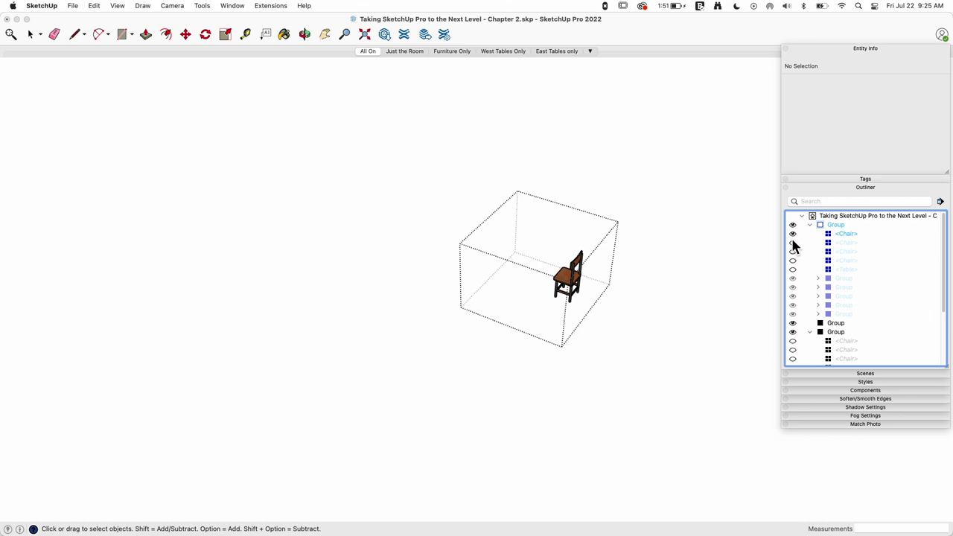
click(792, 242)
click(792, 251)
click(792, 260)
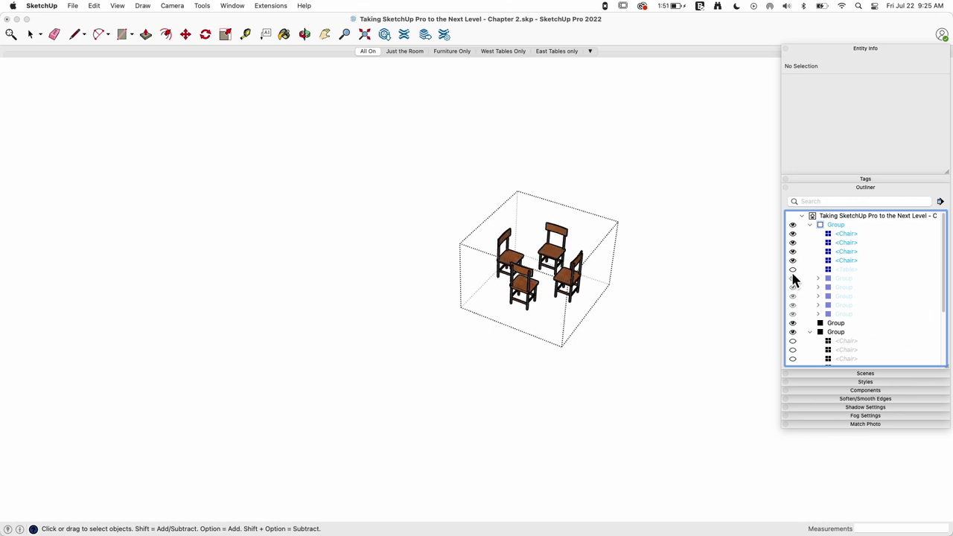
click(792, 269)
Step: Show the second group's four chairs again and exit to the whole room
scroll(795, 312, down, 2)
click(793, 313)
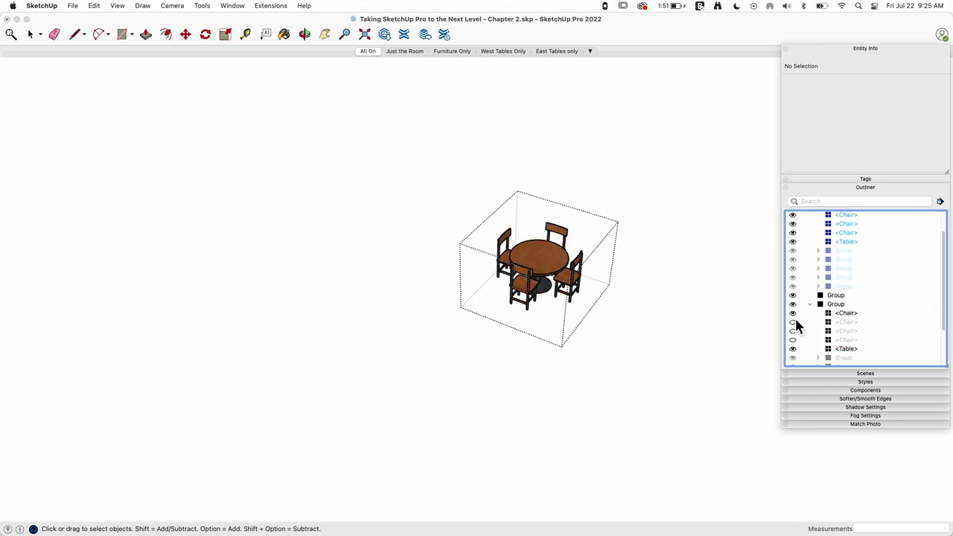
click(794, 321)
click(793, 331)
click(794, 339)
scroll(796, 316, down, 2)
click(733, 307)
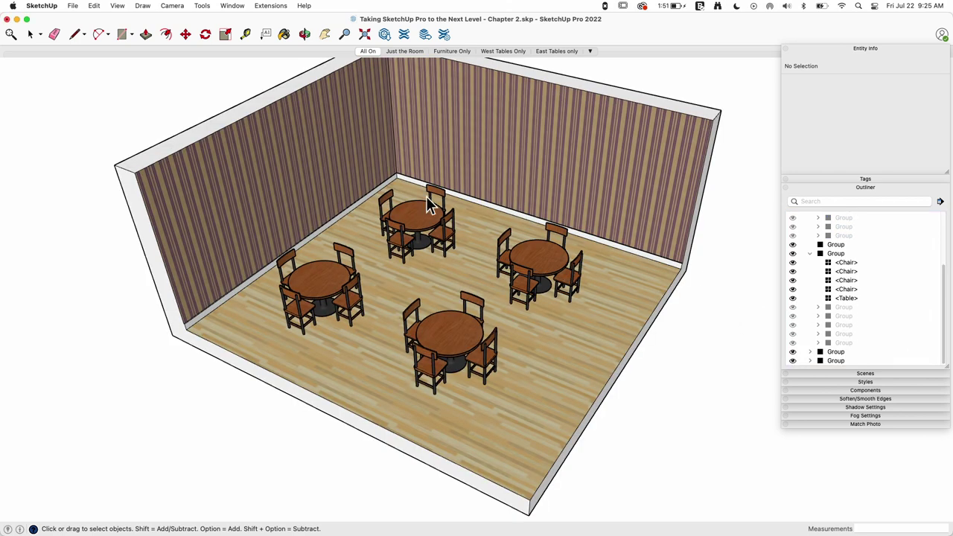
Step: Swap the Outliner for the Tags list and turn the Settings tag back on
click(896, 188)
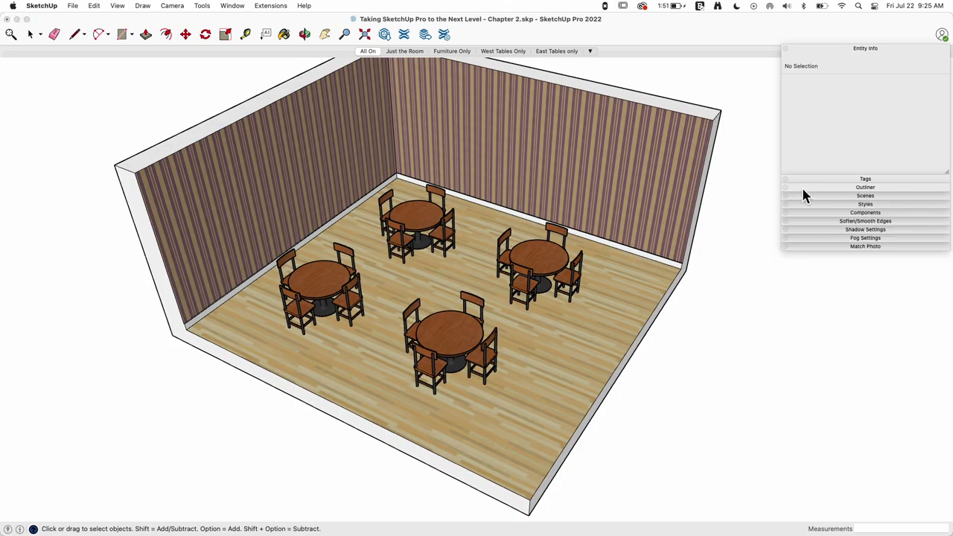
click(864, 179)
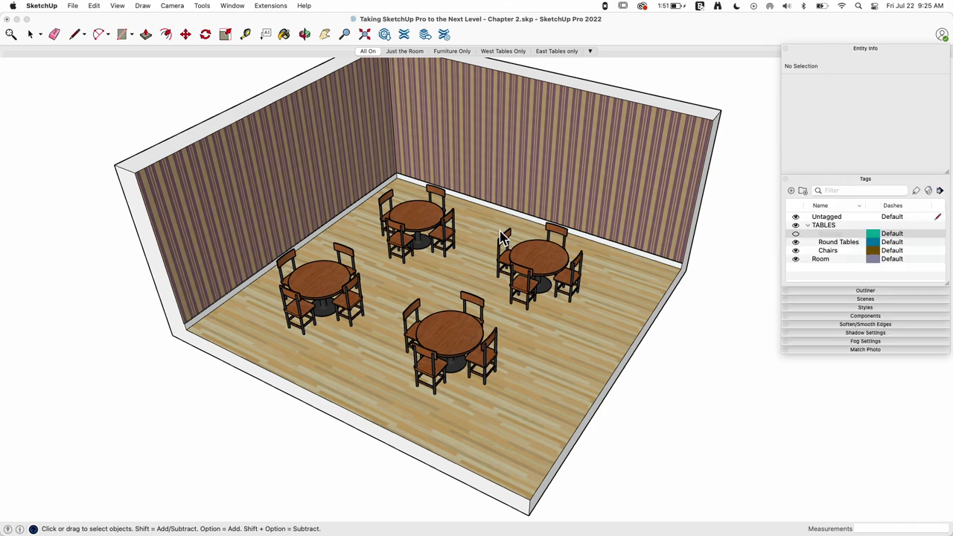
click(796, 234)
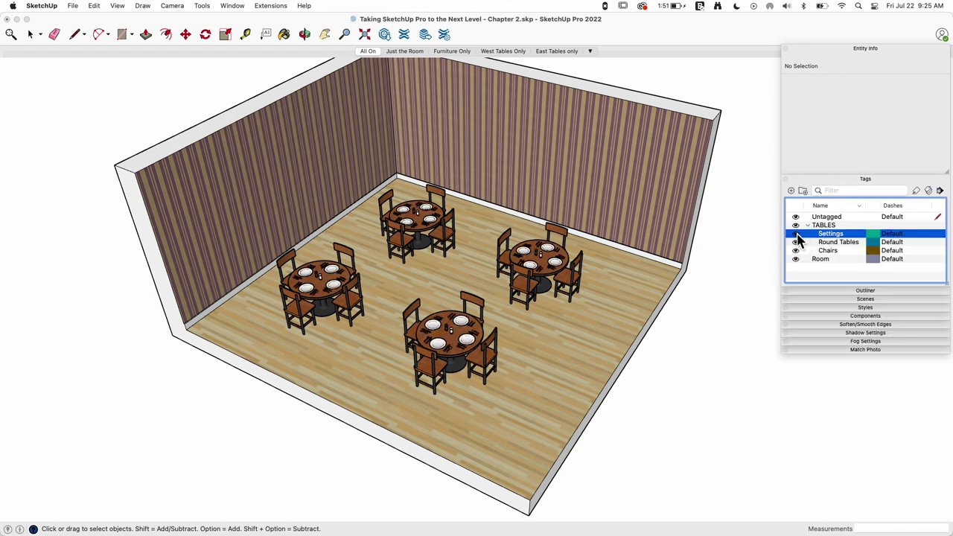
click(796, 234)
click(796, 234)
Step: Toggle the Chairs tag off and on, then select the left table group
click(795, 251)
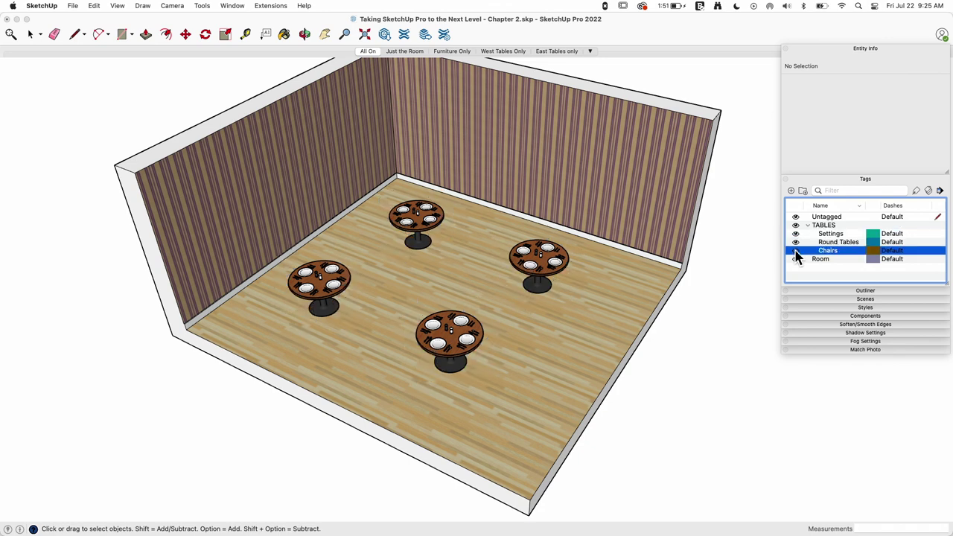
click(795, 251)
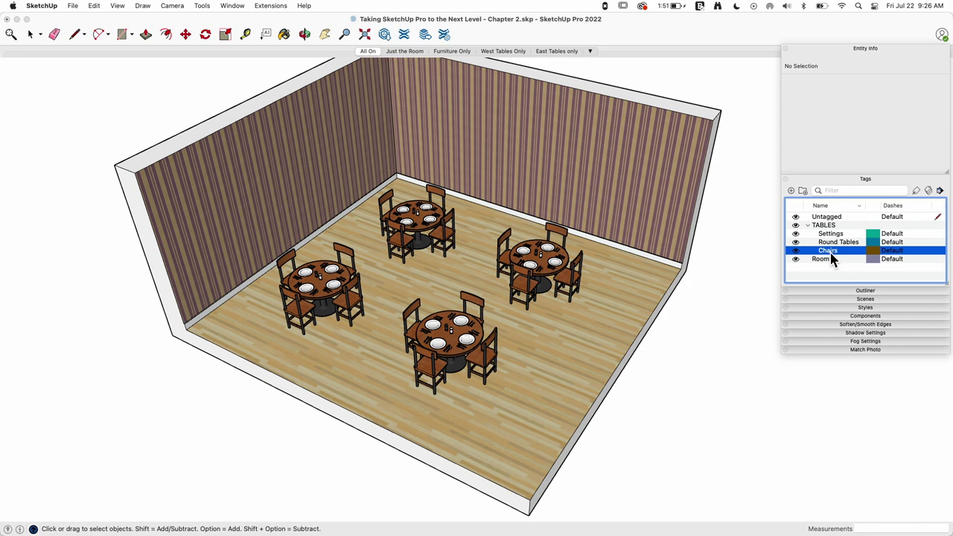
click(573, 290)
click(346, 313)
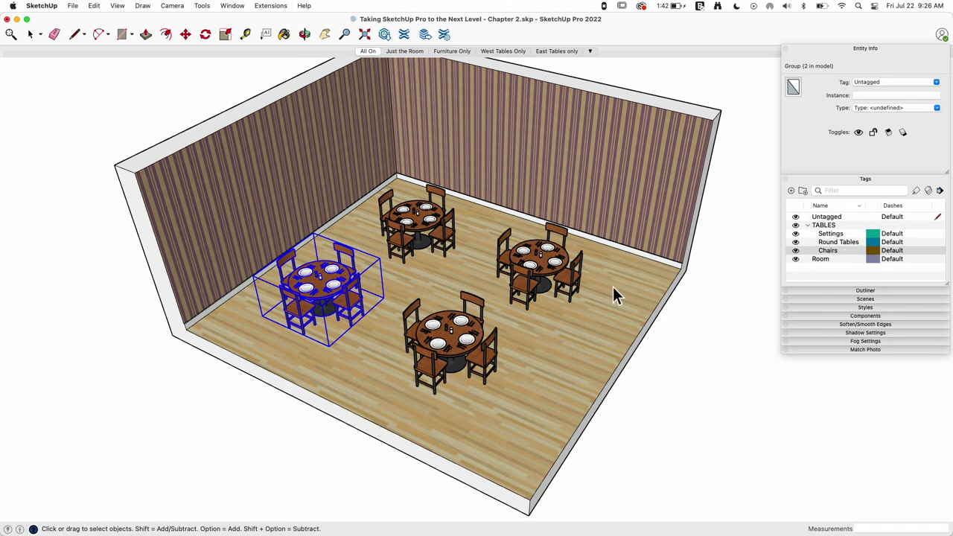
Step: Collapse Tags, open Scenes, and cycle Just the Room, Furniture Only, West, East, ending on All On
click(864, 179)
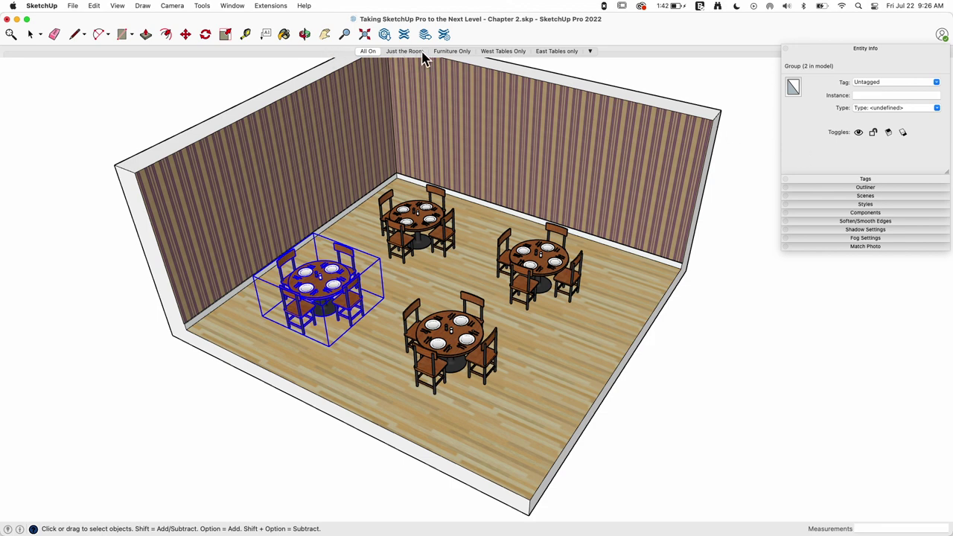
click(864, 196)
scroll(891, 315, up, 3)
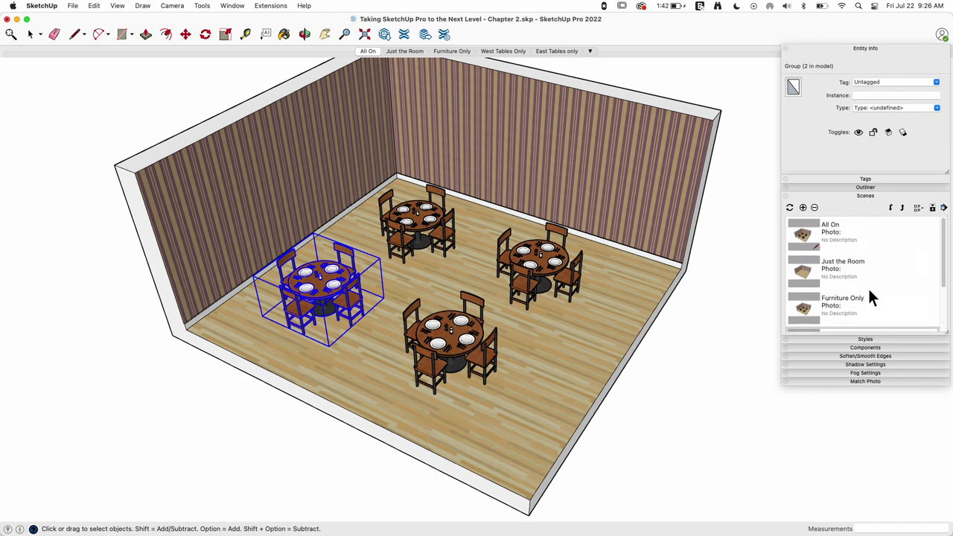
click(404, 51)
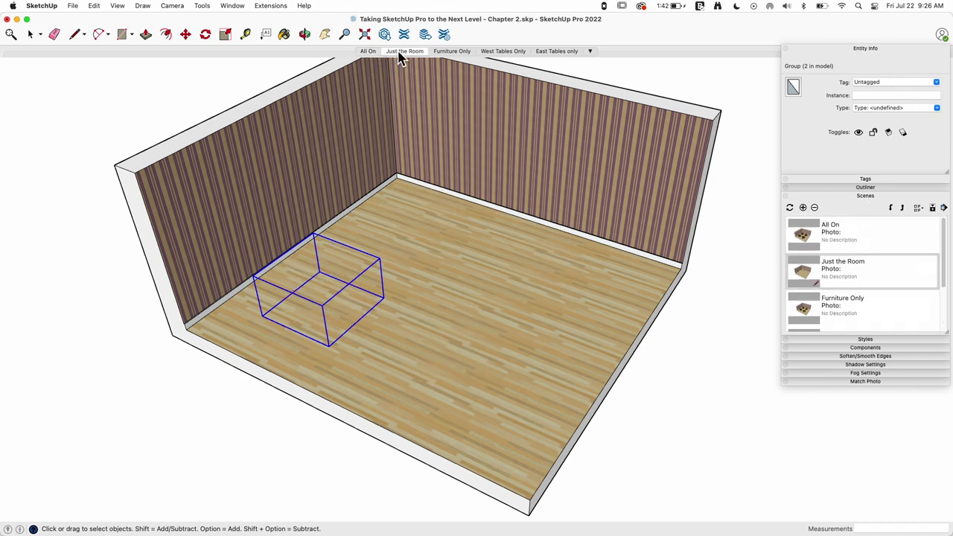
click(659, 79)
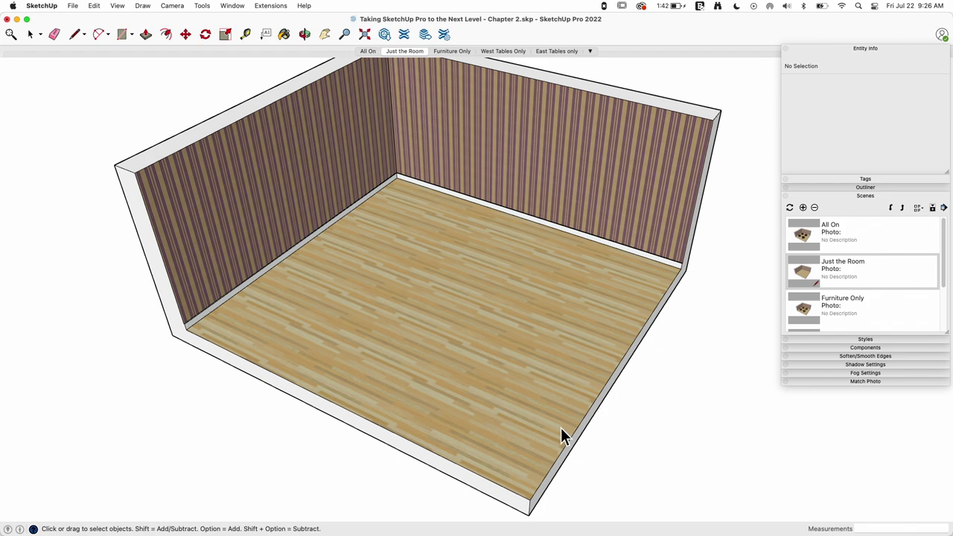
click(451, 52)
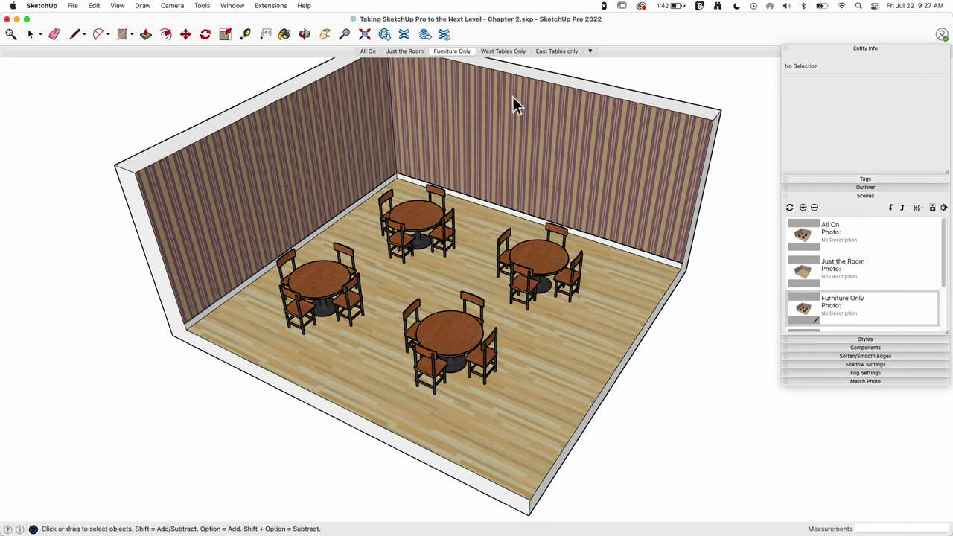
click(503, 52)
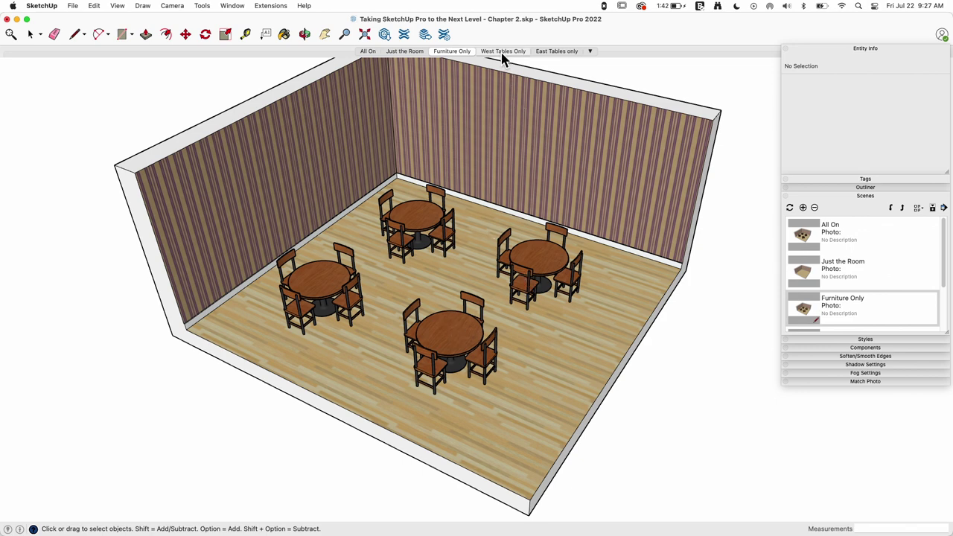
click(555, 52)
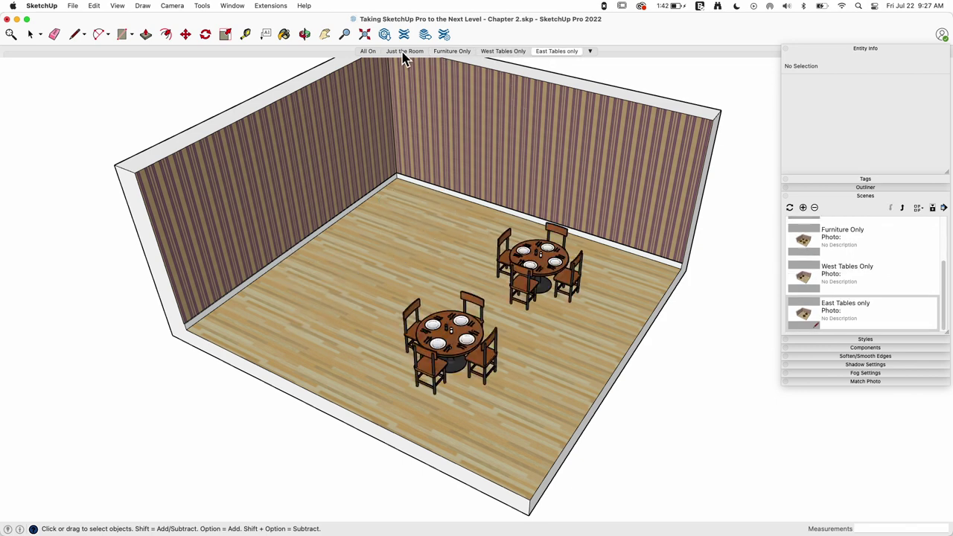
click(367, 52)
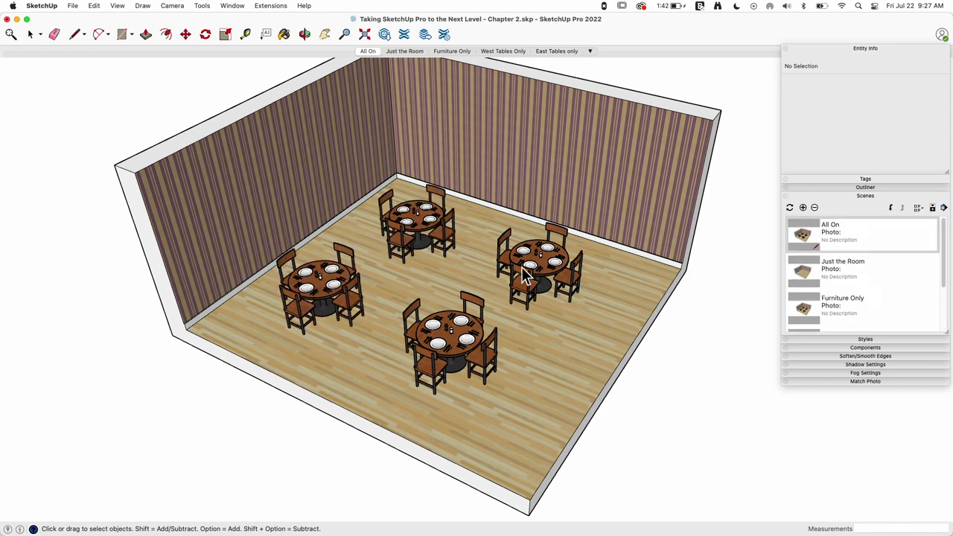
Step: Check the All On scene's properties, then preview Just the Room and Furniture Only from new angles
click(931, 207)
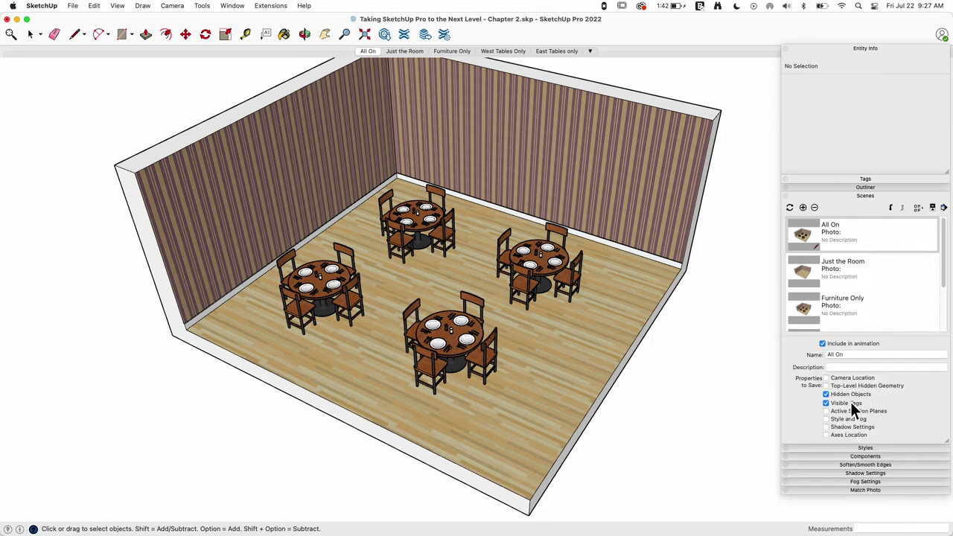
click(798, 272)
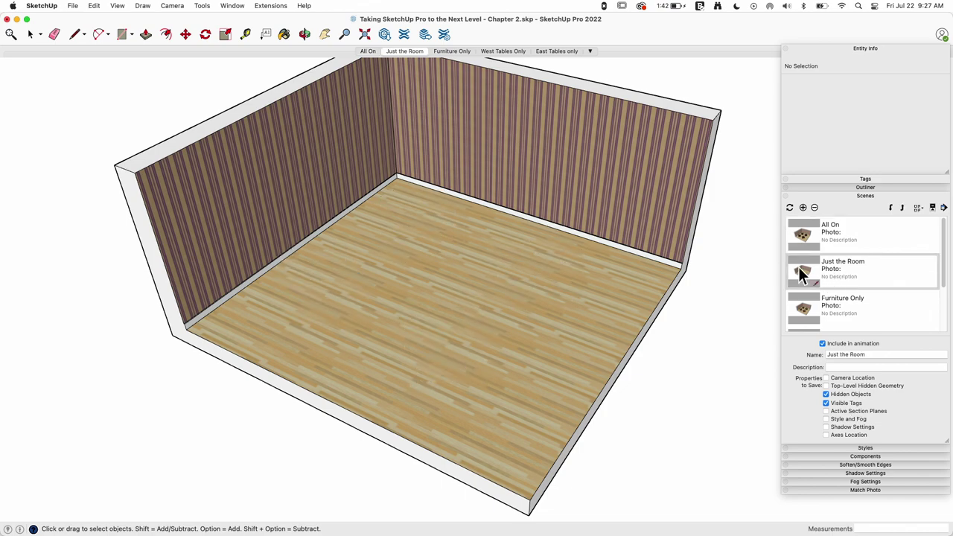
click(805, 308)
middle_drag(461, 313, 479, 308)
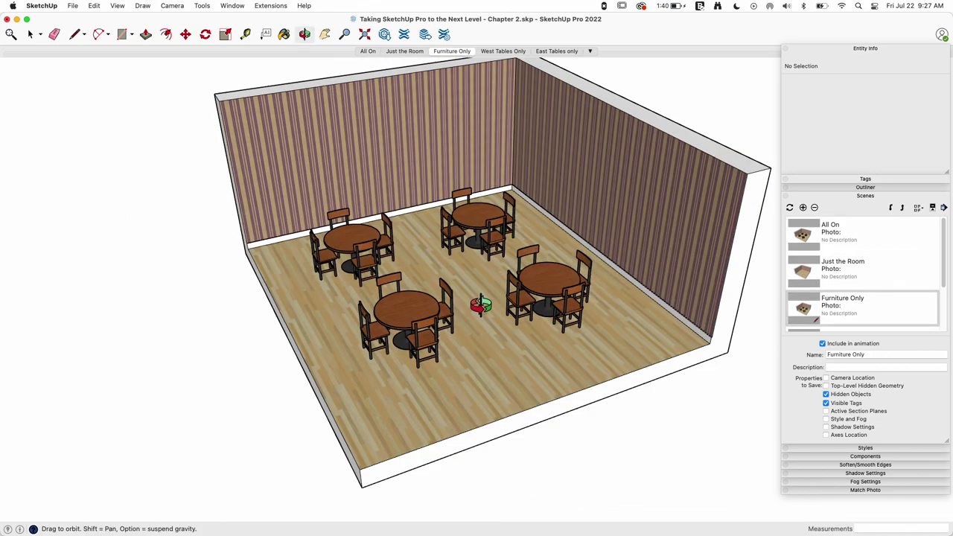
scroll(469, 286, up, 6)
middle_drag(476, 269, 685, 270)
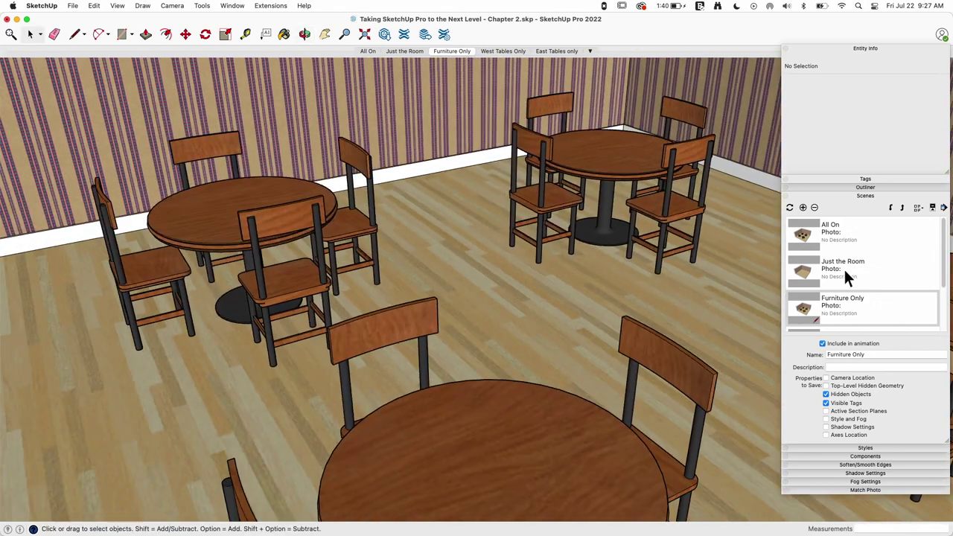
Step: Flip through Just the Room and All On, then activate the West Tables Only scene
click(846, 277)
click(822, 231)
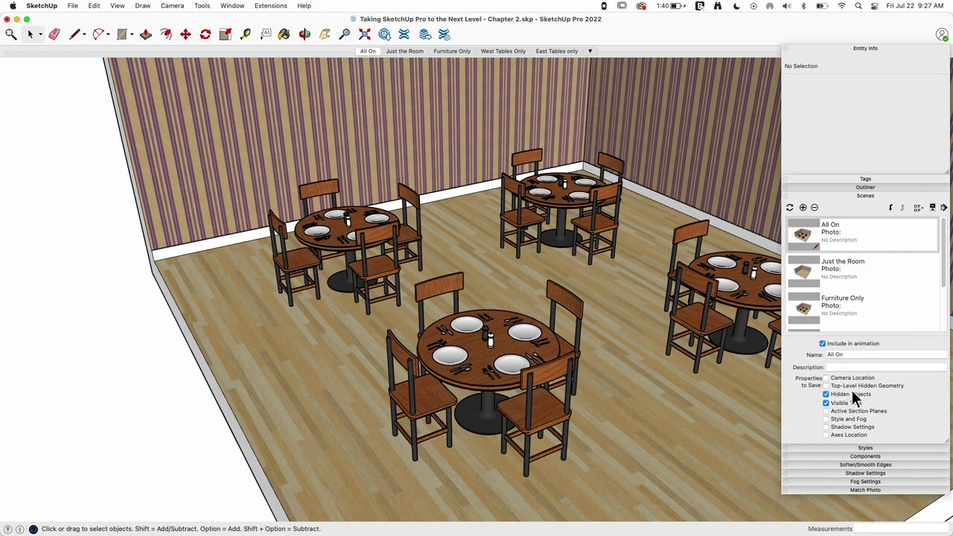
scroll(457, 234, down, 5)
middle_drag(457, 234, 343, 298)
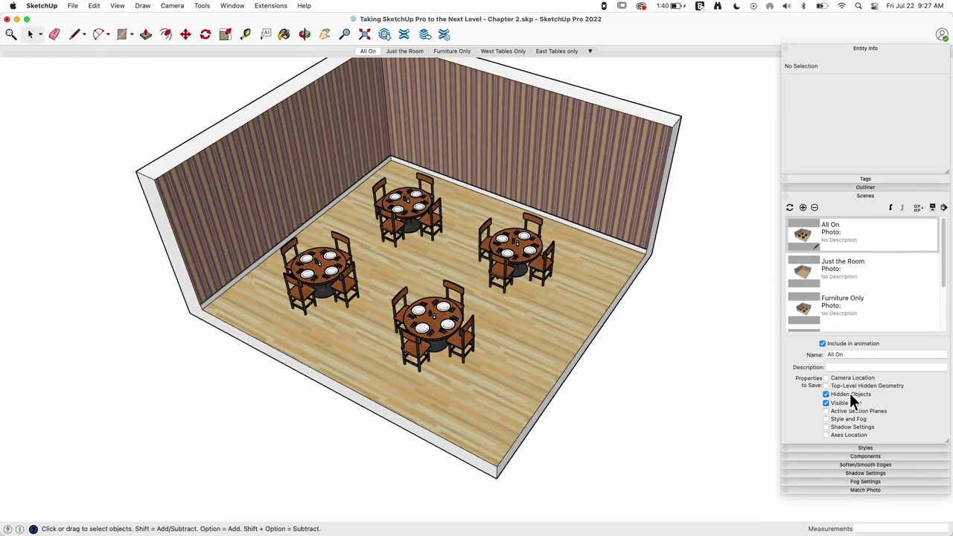
scroll(833, 303, down, 3)
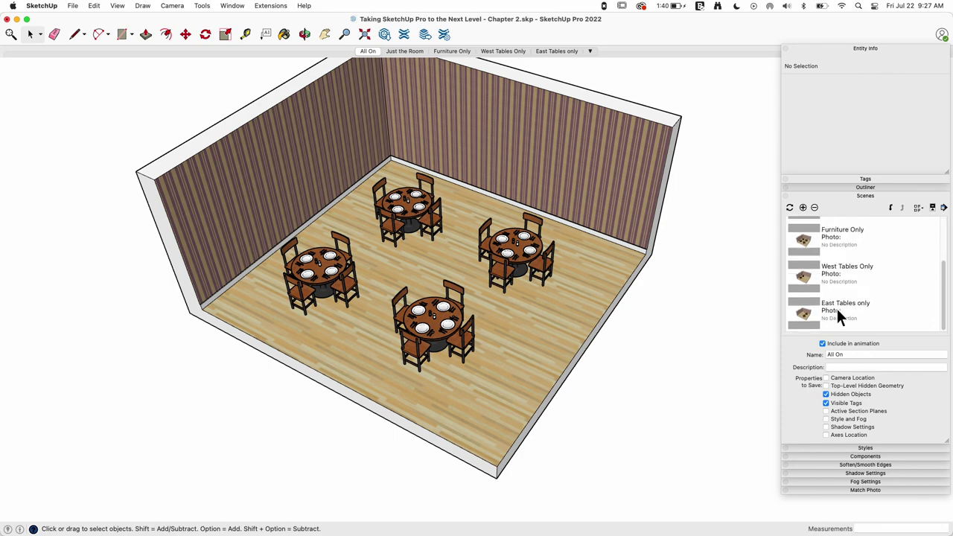
click(803, 280)
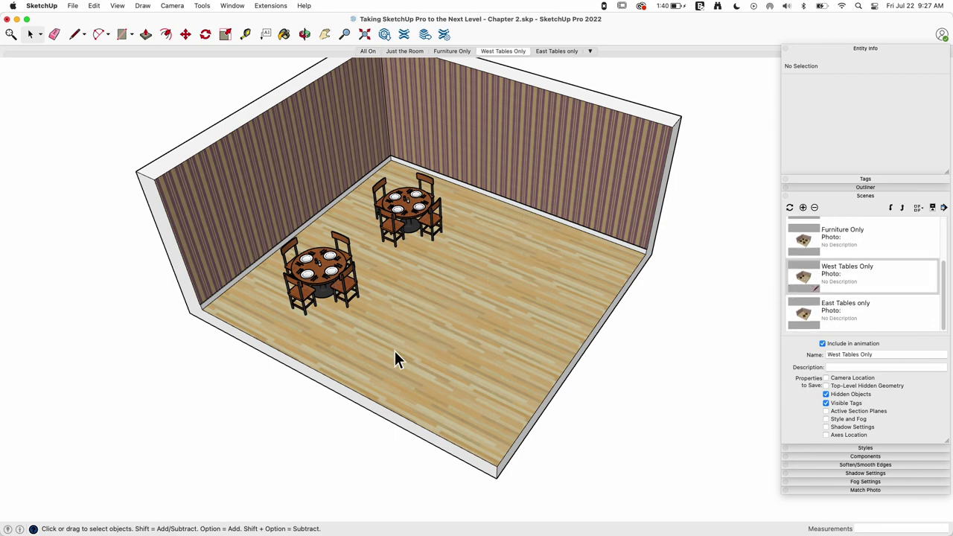
scroll(533, 351, up, 3)
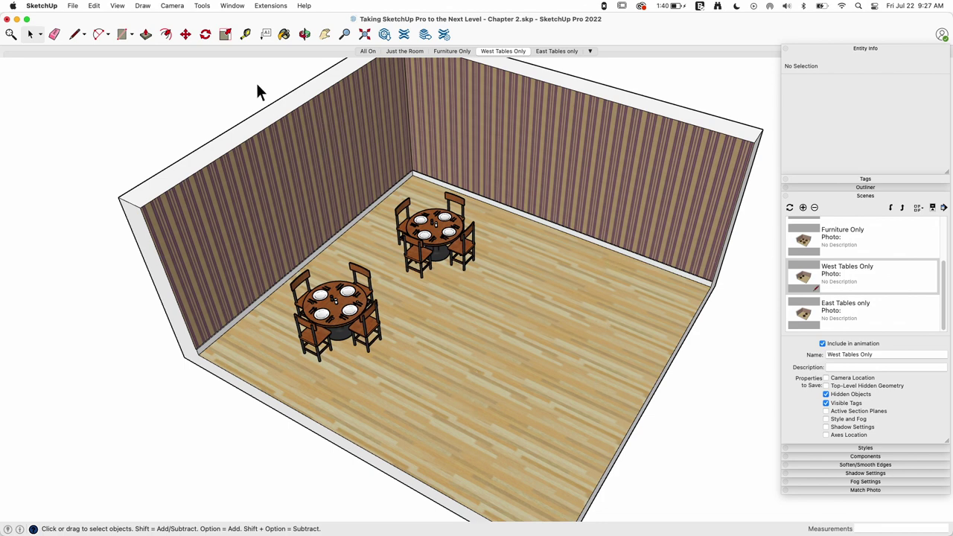
Step: Turn on View > Hidden Objects so the hidden table groups appear as ghosts
click(118, 6)
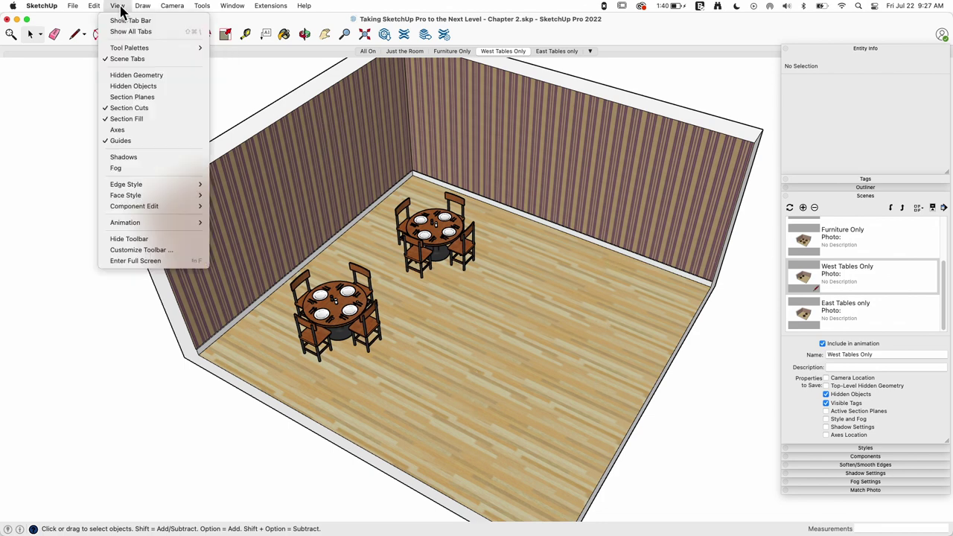
click(141, 76)
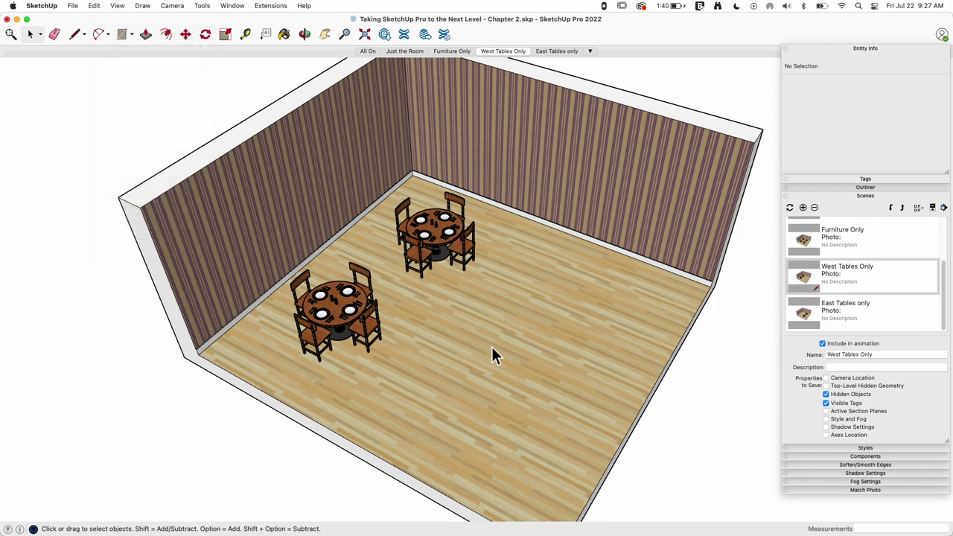
click(117, 6)
click(117, 74)
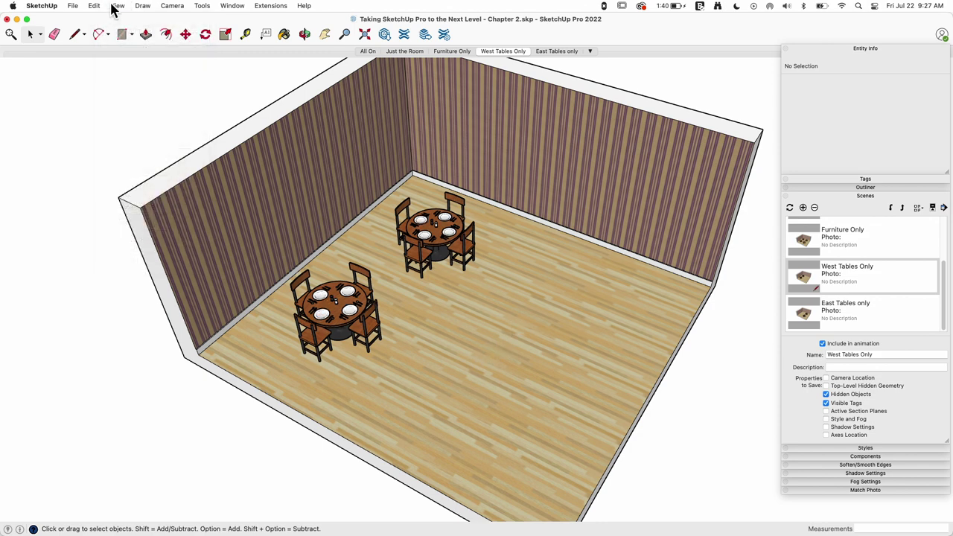
click(113, 6)
click(121, 86)
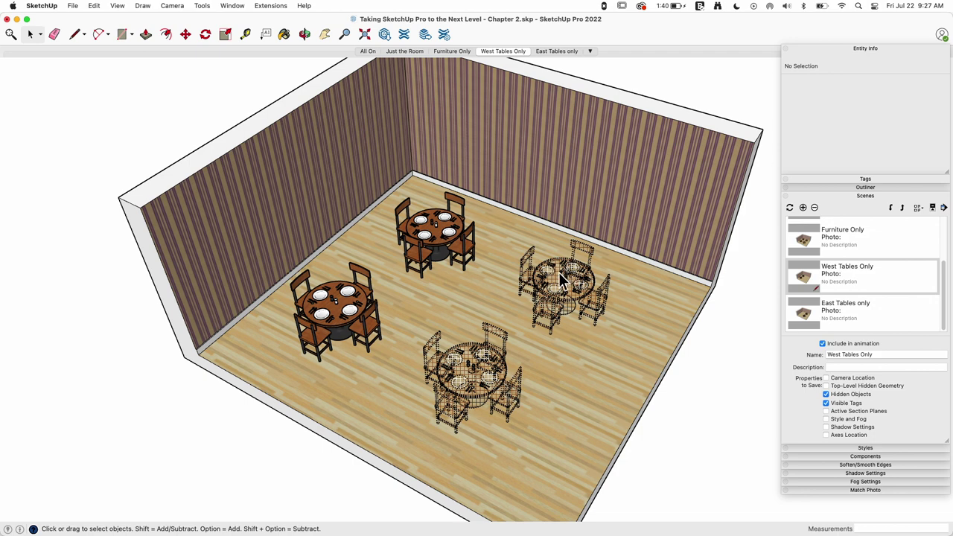
Step: Activate East Tables only, turn Hidden Objects back off, and view the tables from above
click(855, 306)
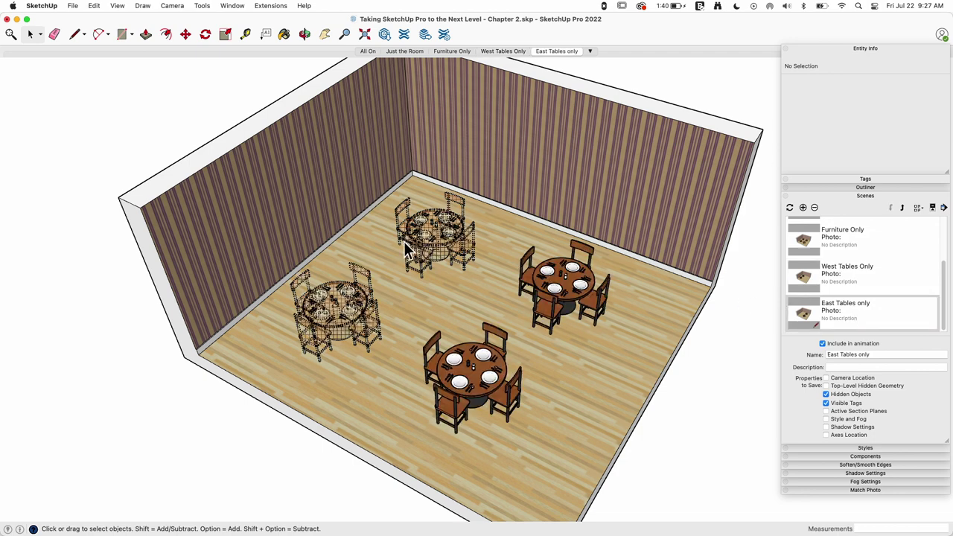
click(117, 6)
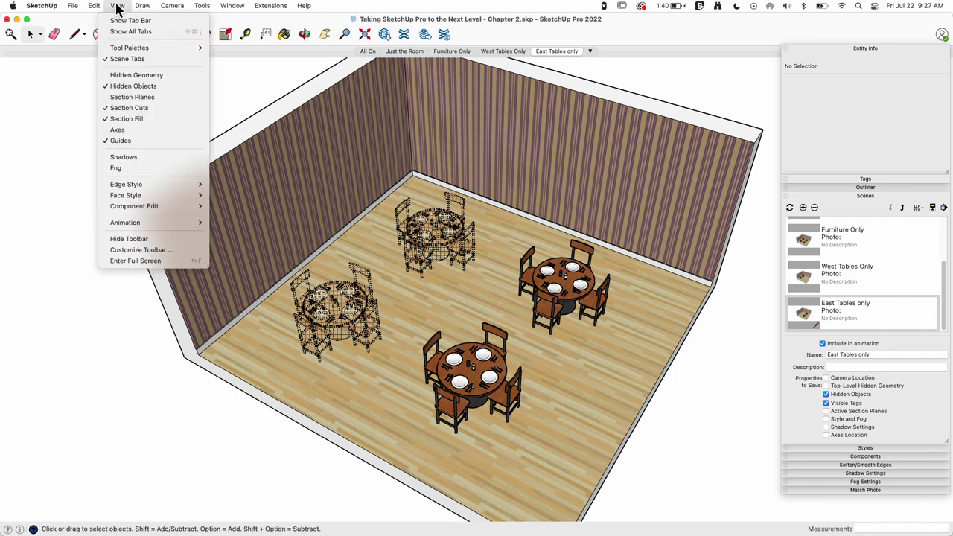
click(133, 85)
scroll(293, 240, down, 2)
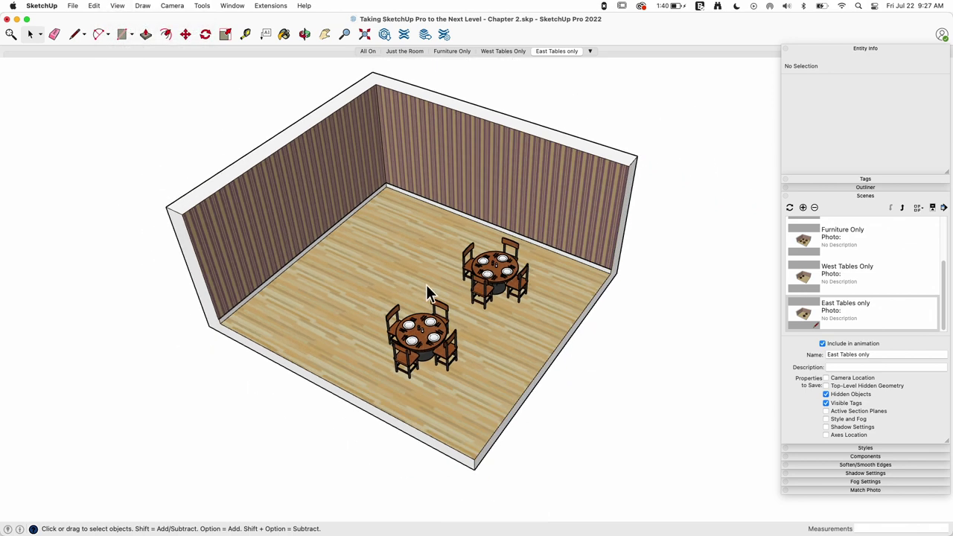
middle_drag(428, 293, 432, 217)
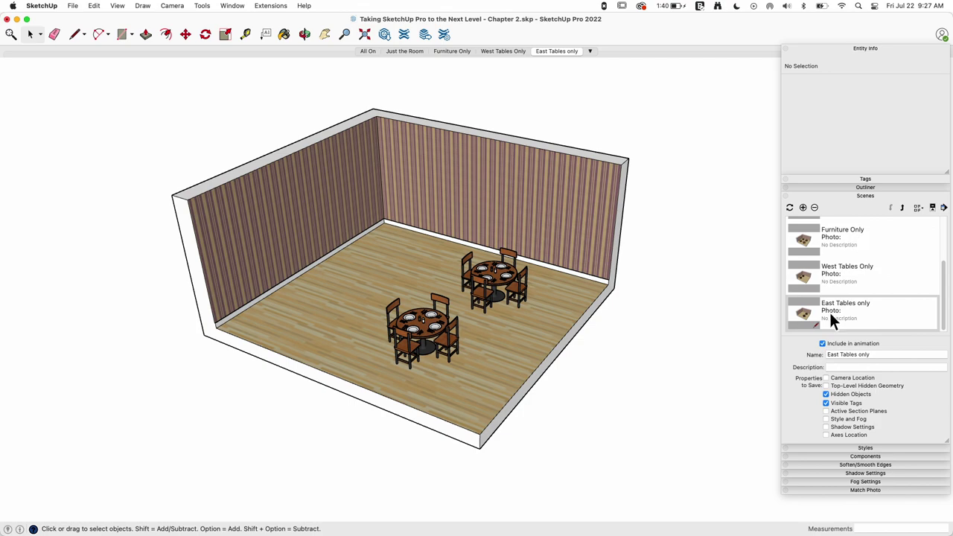
scroll(333, 332, up, 8)
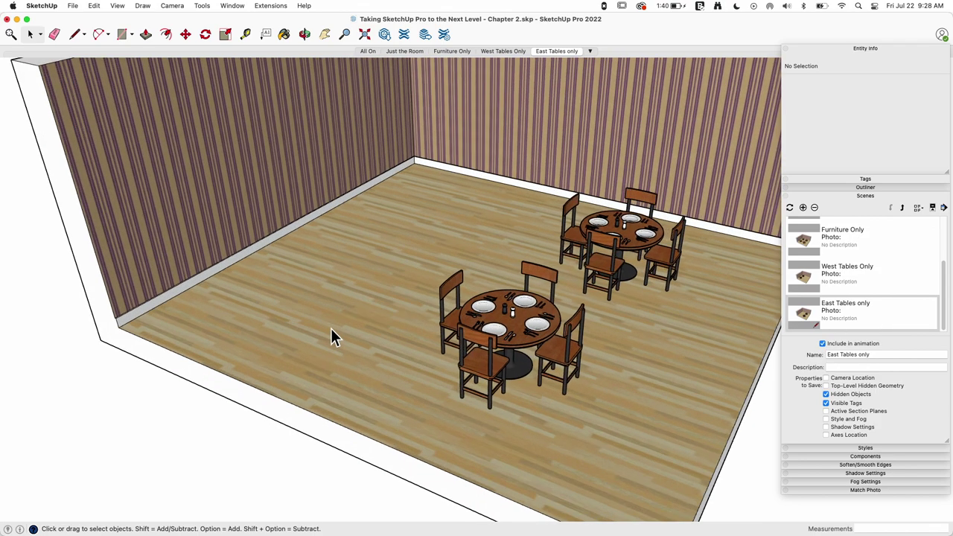
scroll(639, 360, up, 3)
scroll(280, 301, down, 10)
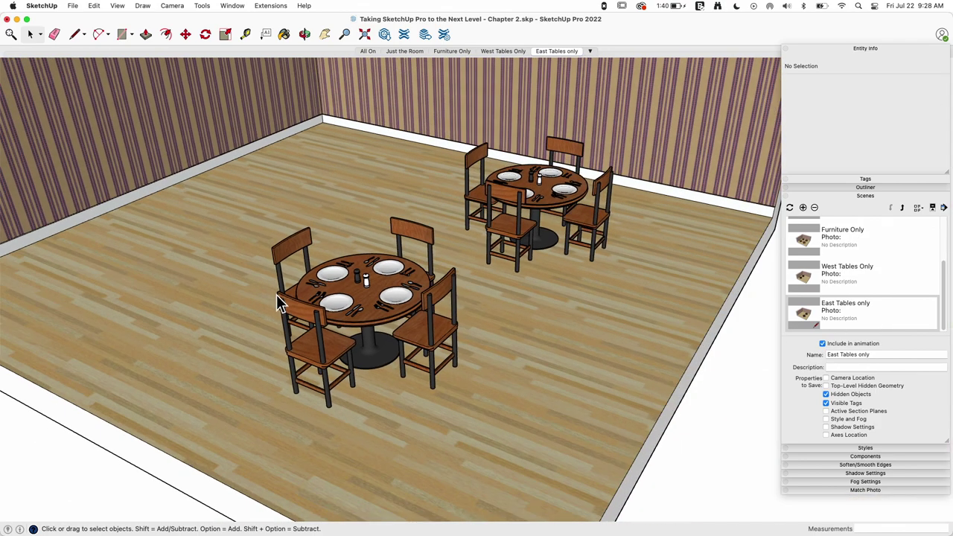
middle_drag(781, 383, 491, 410)
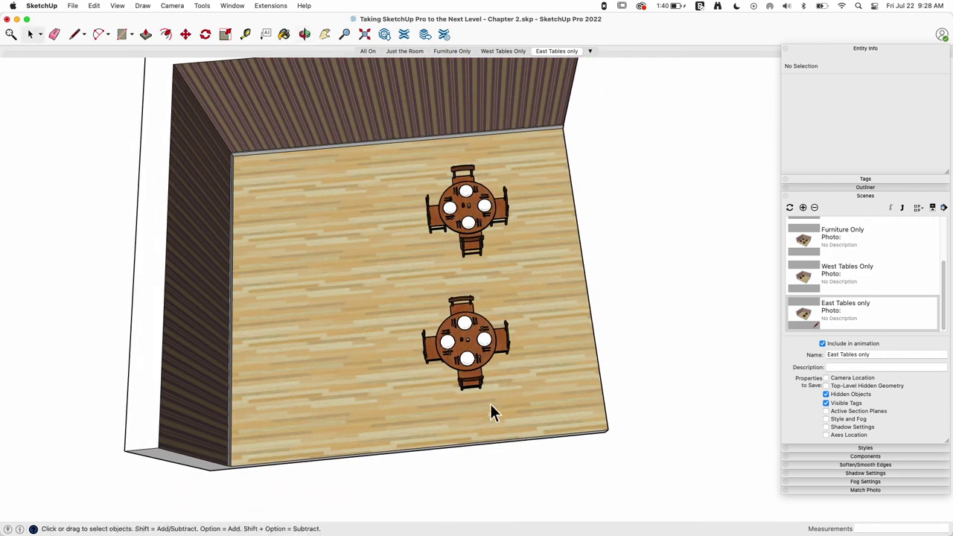
Step: Cycle through the All On, Furniture Only and East Tables only scenes from a corner view
click(372, 52)
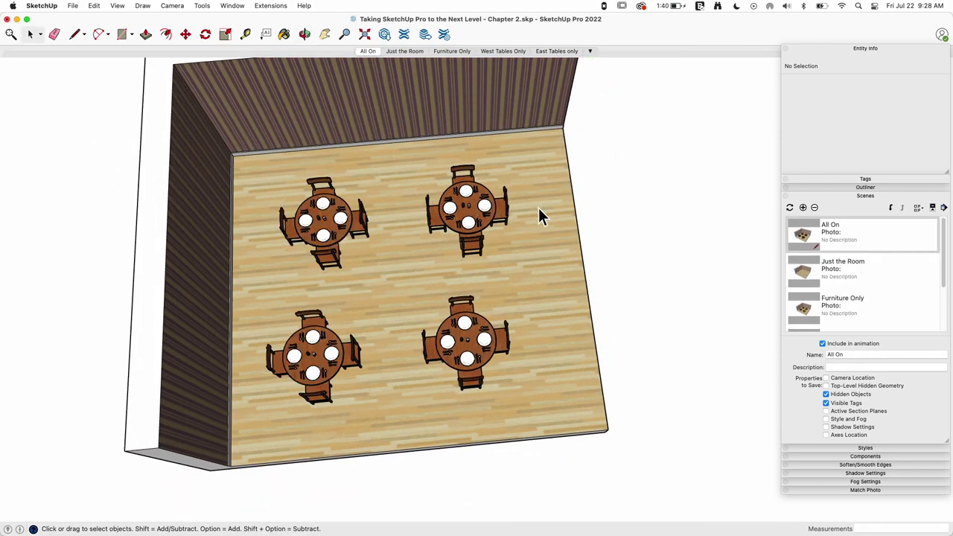
click(460, 54)
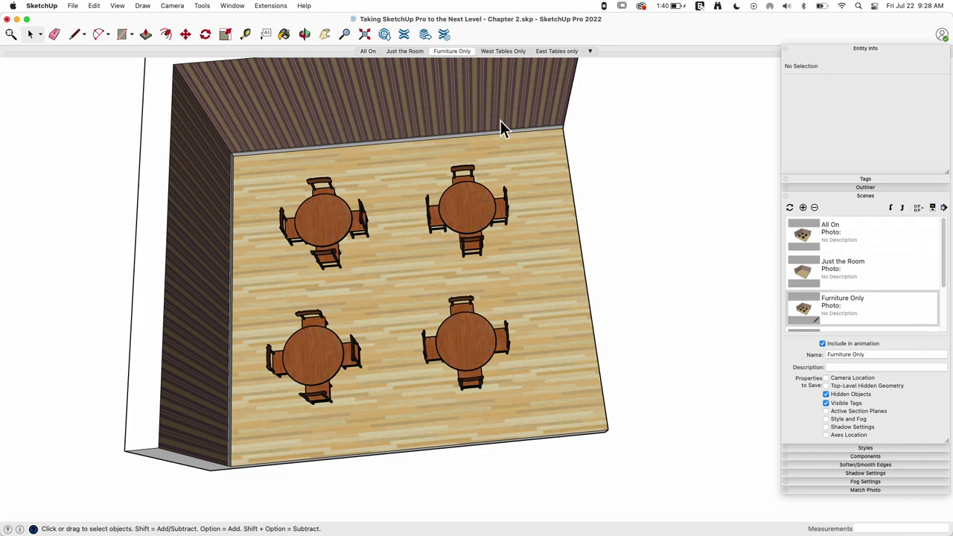
click(558, 51)
middle_drag(556, 341, 476, 387)
key(space)
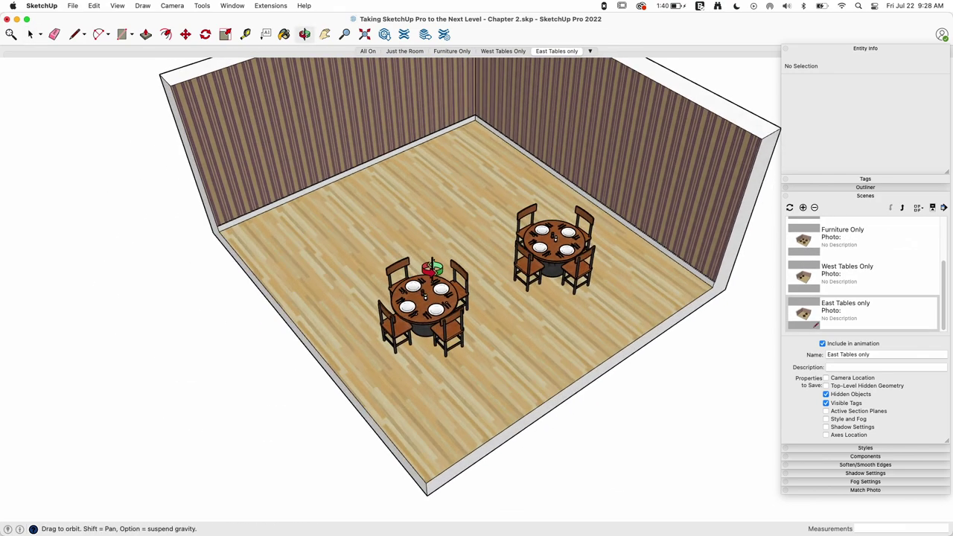
Step: Orbit to a higher view of the room and return to the All On scene
scroll(485, 397, down, 3)
middle_drag(454, 344, 558, 359)
scroll(461, 257, up, 2)
scroll(461, 259, down, 2)
scroll(558, 359, up, 1)
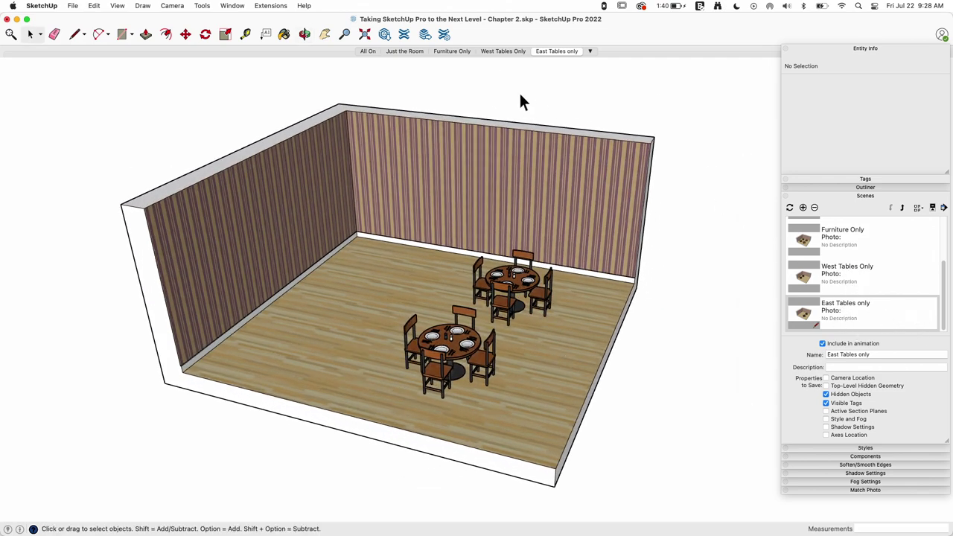
click(365, 52)
middle_drag(567, 315, 457, 408)
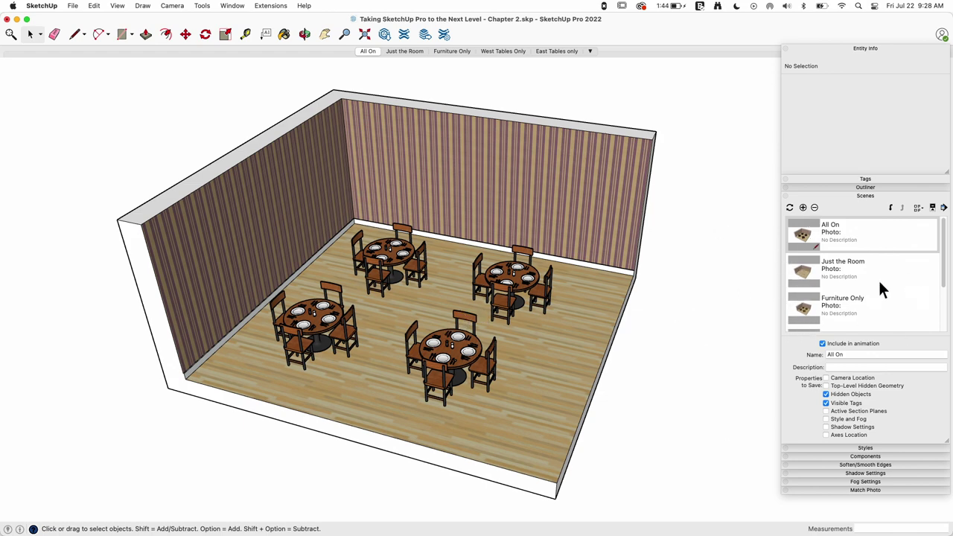
scroll(844, 237, down, 3)
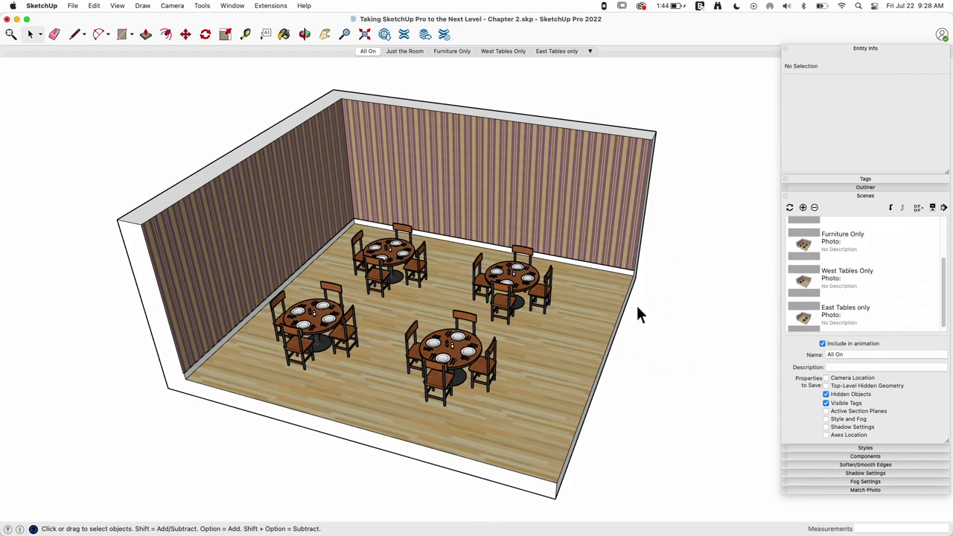
click(504, 51)
click(560, 51)
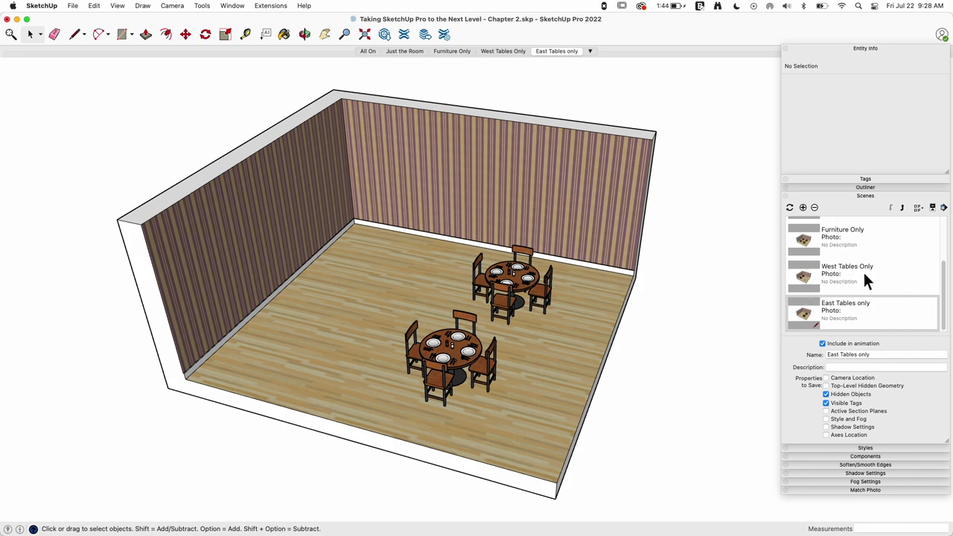
click(491, 52)
click(552, 52)
click(445, 52)
click(503, 52)
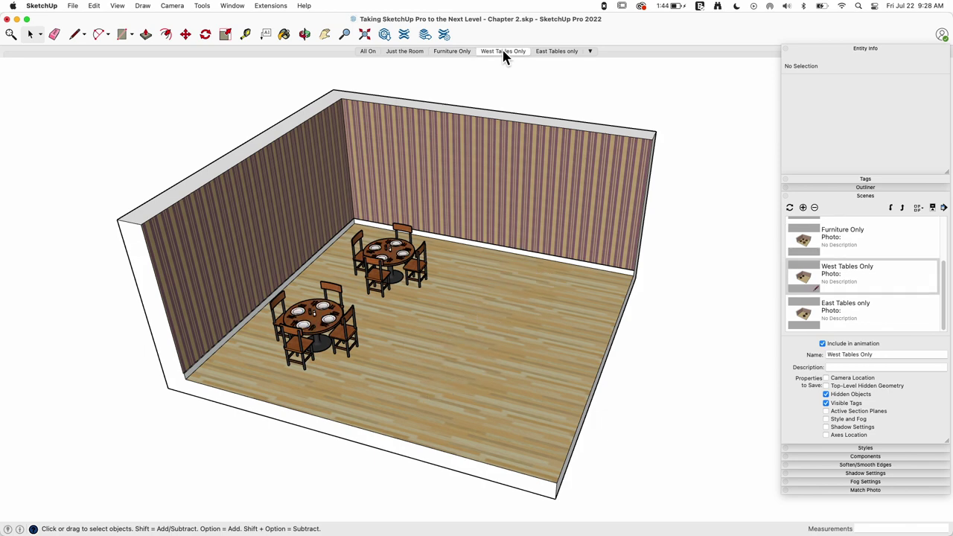
click(368, 54)
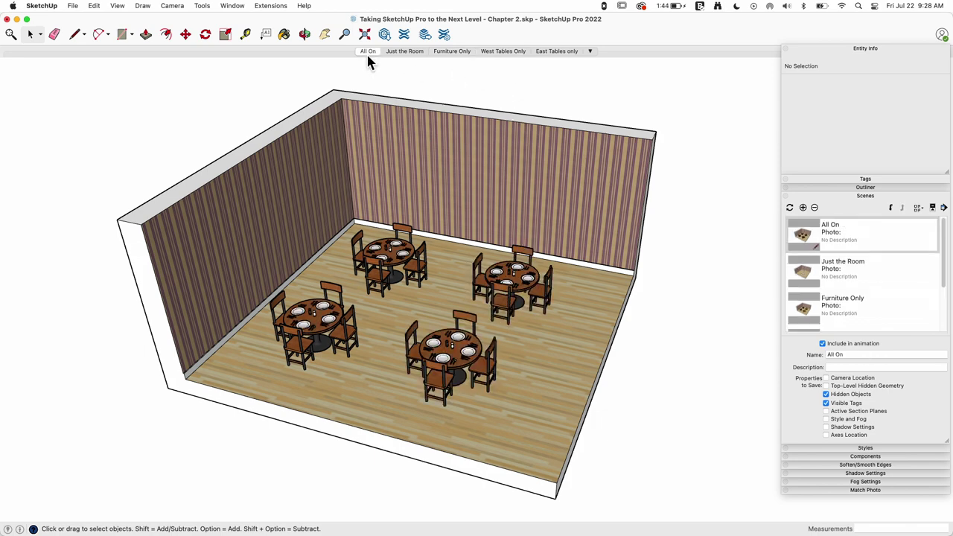
middle_drag(543, 408, 526, 422)
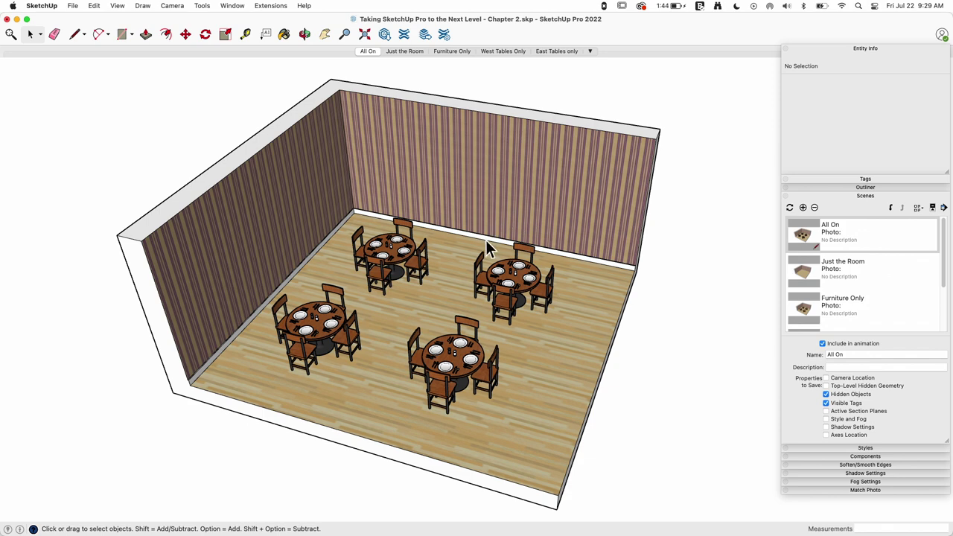
middle_drag(485, 240, 454, 259)
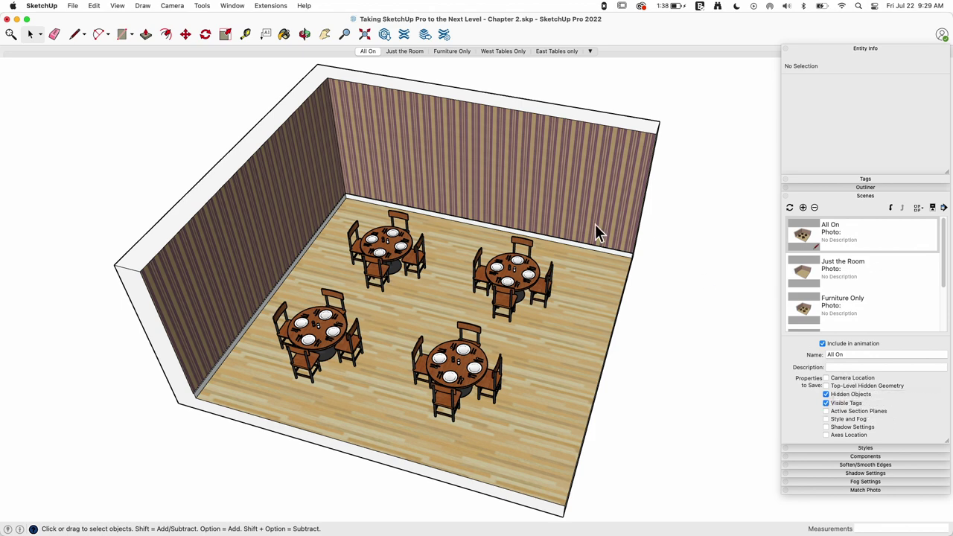
middle_drag(653, 385, 492, 324)
middle_drag(387, 379, 407, 366)
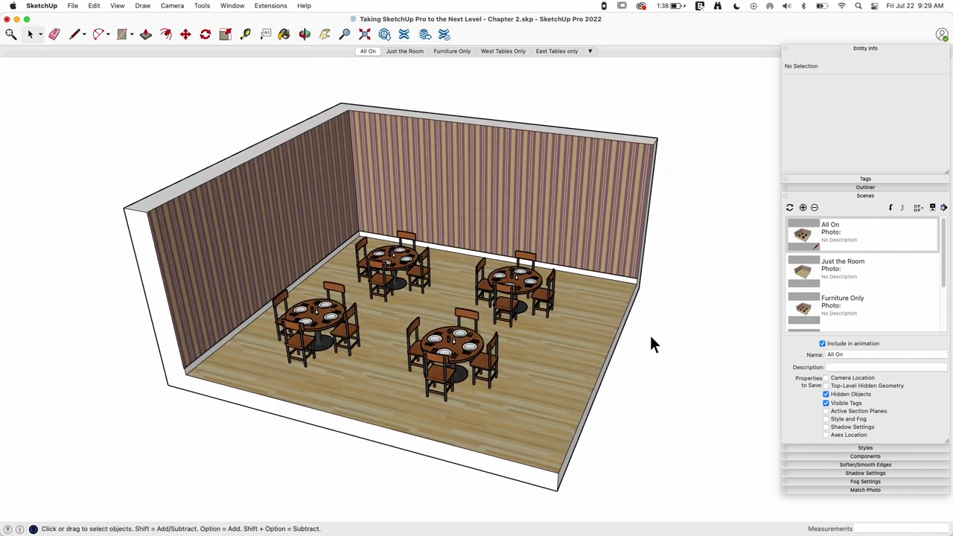